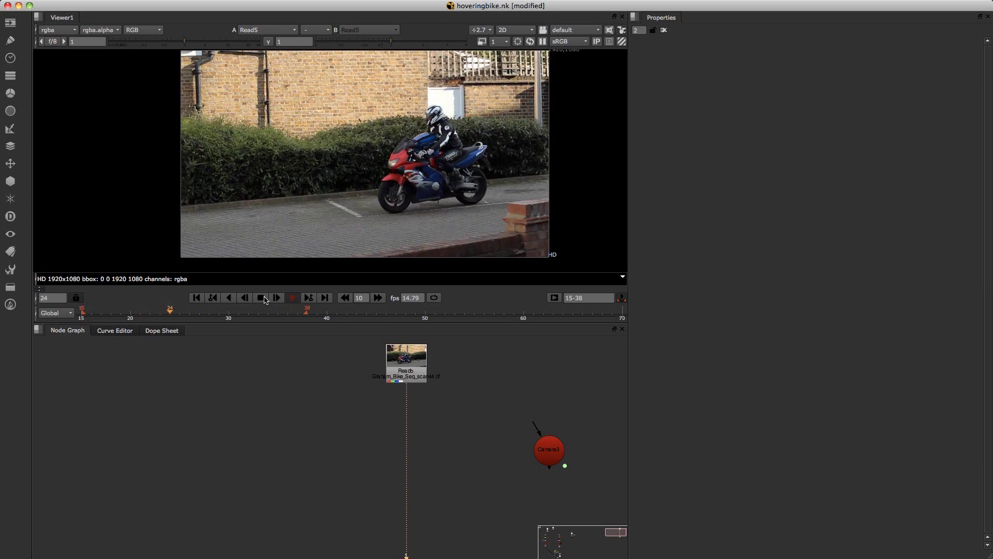
- Stop playback on frame 19 and move Camera3 up-left next to the bike footage's Read node
{"action": "left_click", "coordinate": [261, 299]}
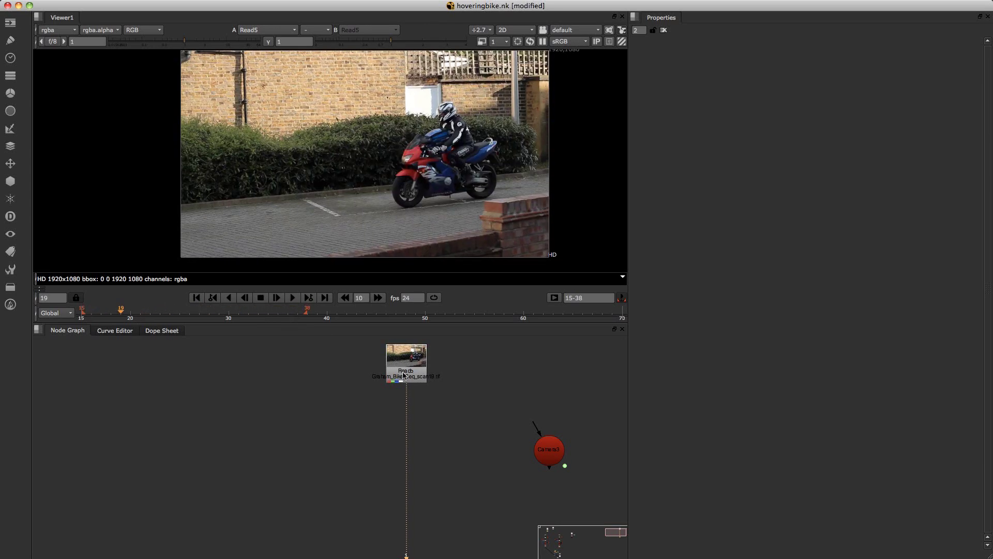
{"action": "scroll", "coordinate": [463, 439], "scroll_direction": "up", "scroll_amount": 2}
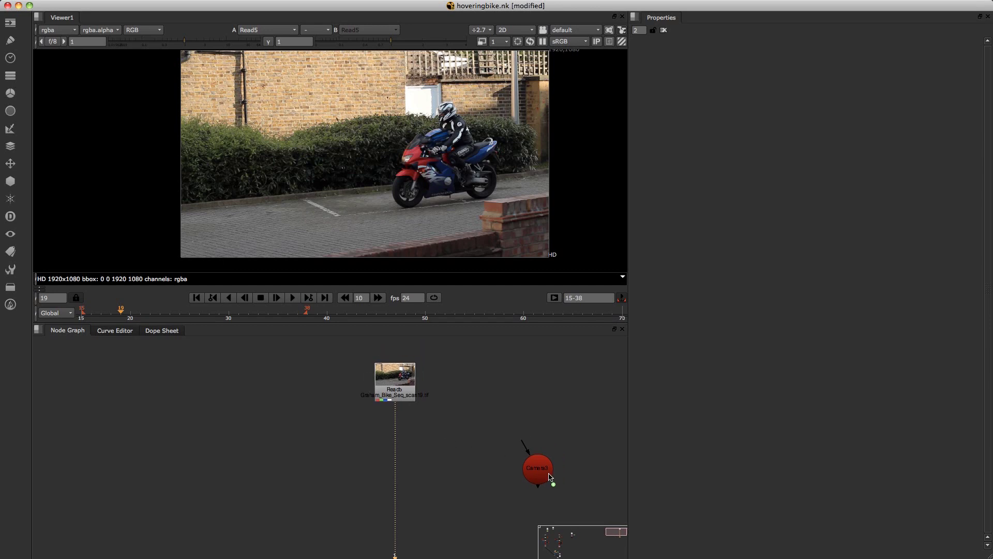
{"action": "left_click_drag", "start_coordinate": [540, 474], "coordinate": [514, 451]}
{"action": "left_click", "coordinate": [468, 448]}
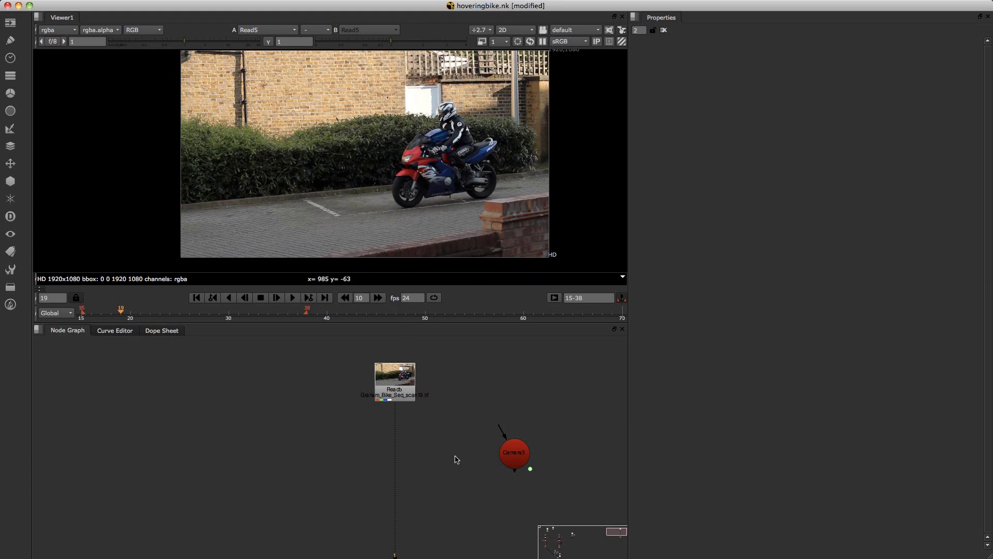
- Add a Scene3 node to the left of Camera3, with Camera3 connected into it
{"action": "key", "text": "Tab"}
{"action": "type", "text": "sce"}
{"action": "key", "text": "Return"}
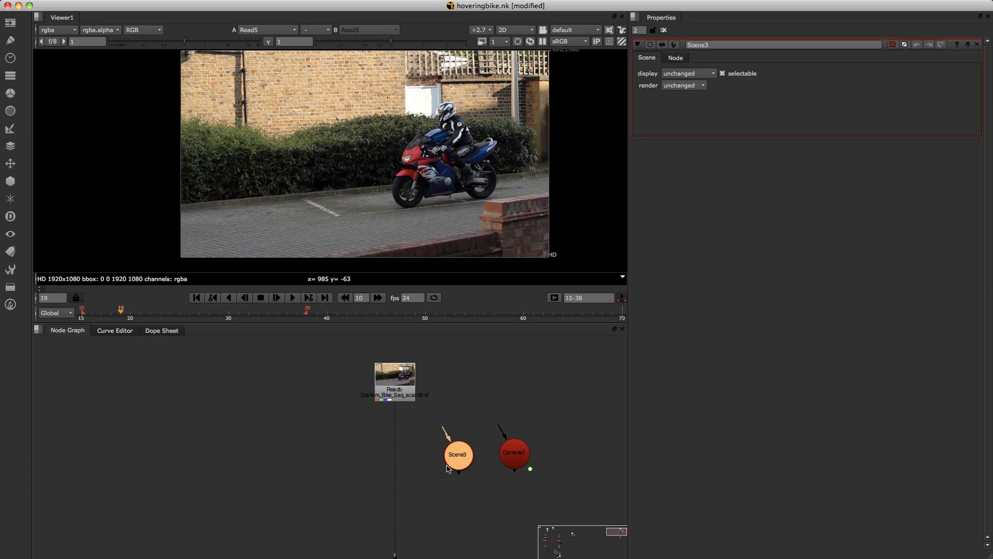
{"action": "left_click_drag", "start_coordinate": [471, 441], "coordinate": [512, 453]}
{"action": "left_click_drag", "start_coordinate": [446, 458], "coordinate": [411, 460]}
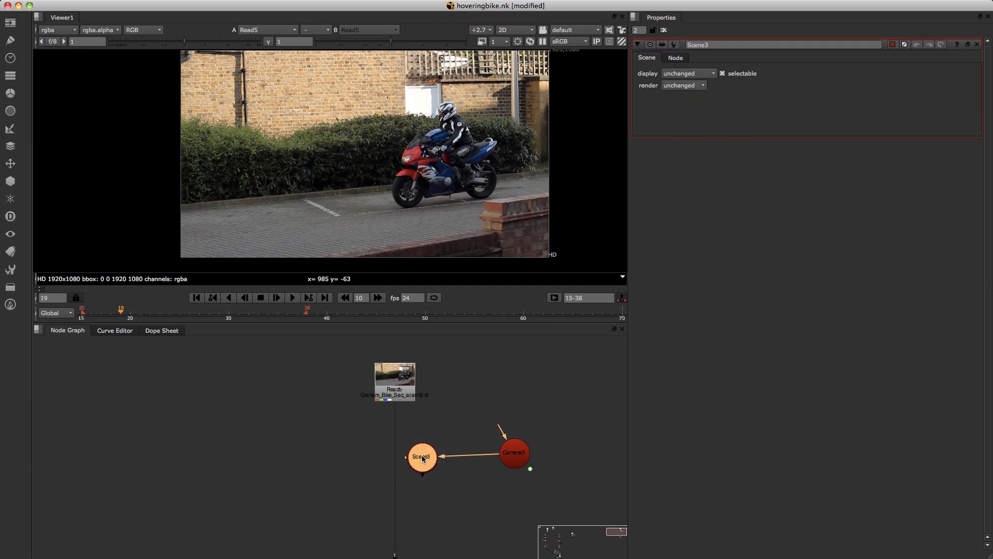
- View Scene3 in 3D and play the sequence to watch the animated camera move
{"action": "key", "text": "1"}
{"action": "left_click_drag", "start_coordinate": [495, 138], "coordinate": [447, 145], "text": "alt"}
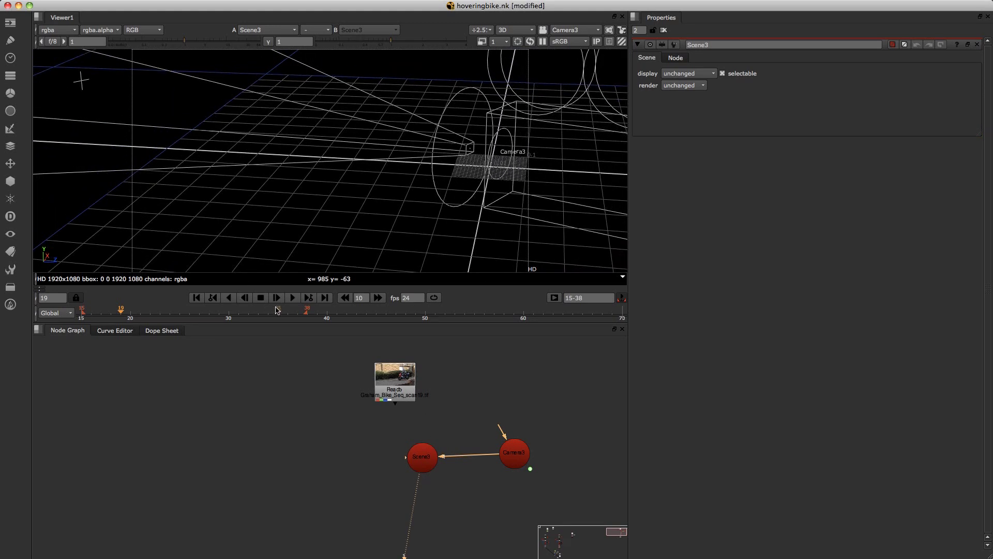
{"action": "left_click", "coordinate": [292, 298]}
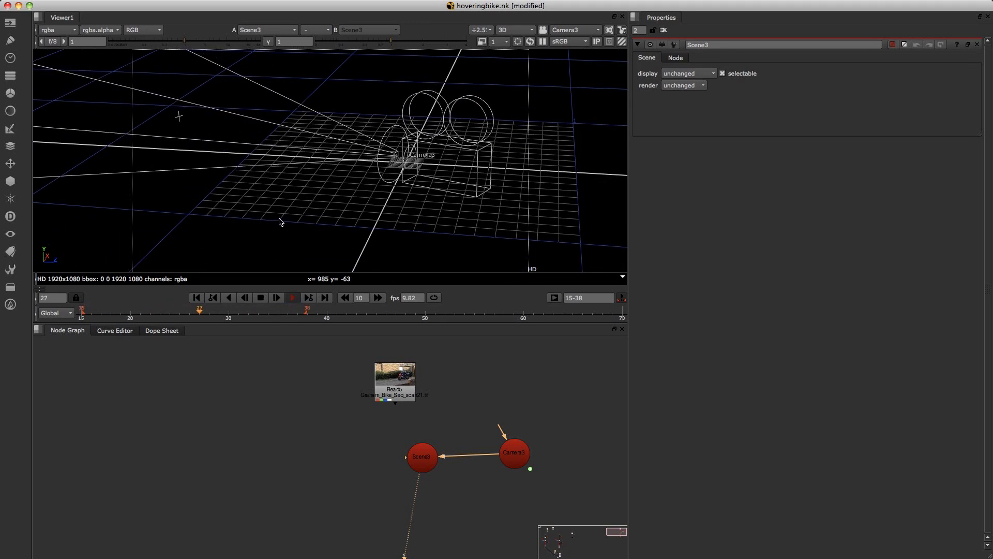
{"action": "left_click", "coordinate": [266, 300]}
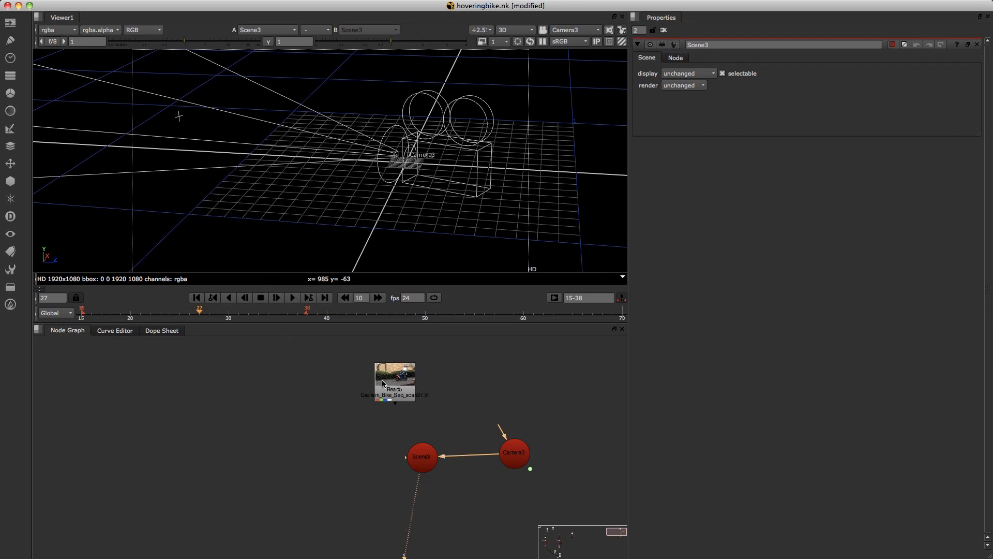
- Add a PointsTo3D node below the raised Read node and show the bike footage in the viewer
{"action": "left_click_drag", "start_coordinate": [395, 388], "coordinate": [393, 369]}
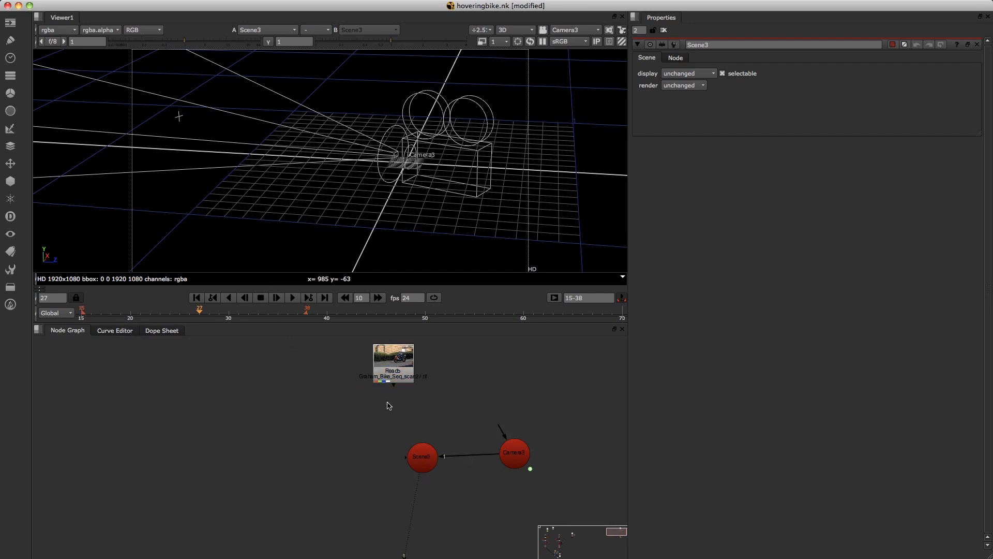
{"action": "key", "text": "Tab"}
{"action": "type", "text": "poin"}
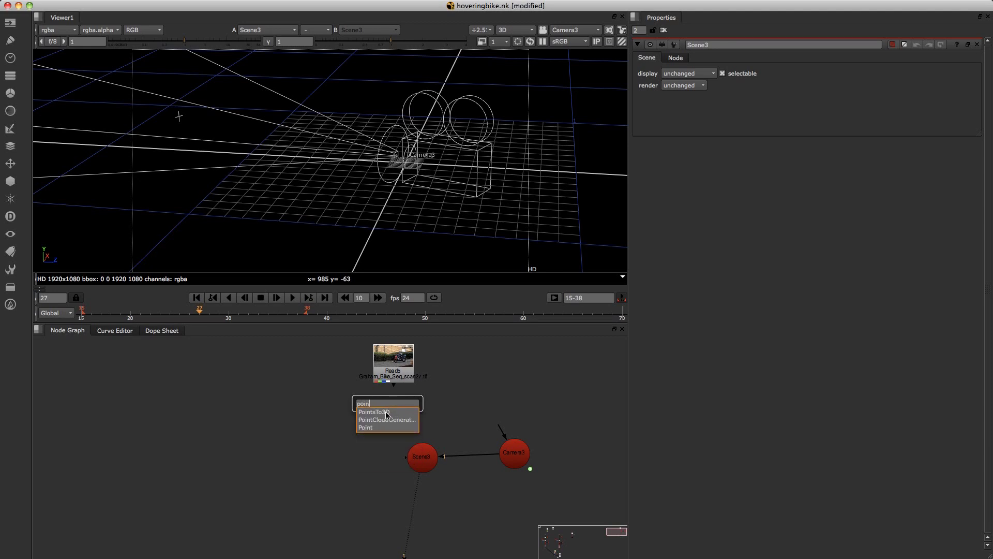
{"action": "key", "text": "Return"}
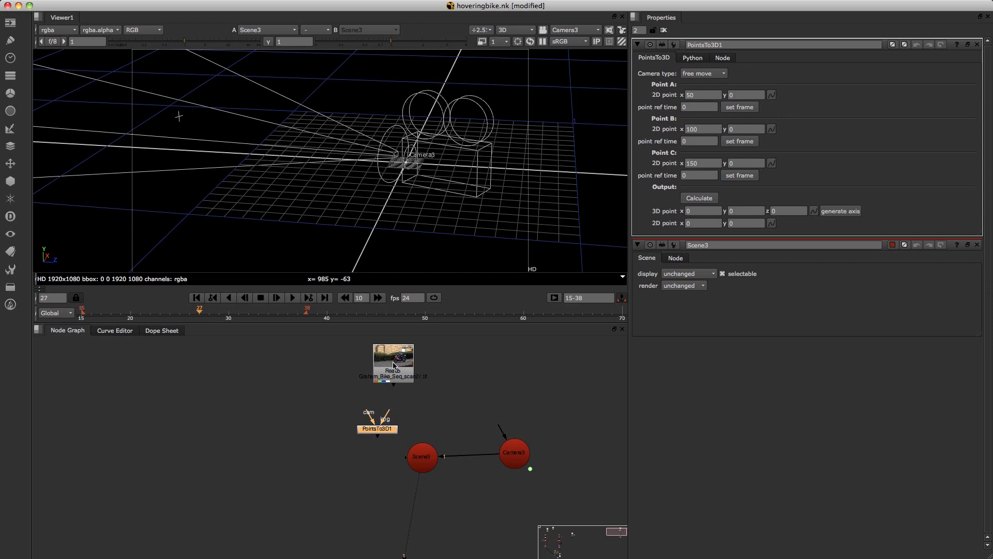
{"action": "left_click", "coordinate": [393, 365]}
{"action": "key", "text": "1"}
- Connect PointsTo3D1's cam input to Camera3 and its img input to the footage, then view its output
{"action": "left_click_drag", "start_coordinate": [373, 418], "coordinate": [512, 453]}
{"action": "left_click_drag", "start_coordinate": [384, 415], "coordinate": [372, 374]}
{"action": "left_click", "coordinate": [382, 430]}
{"action": "key", "text": "1"}
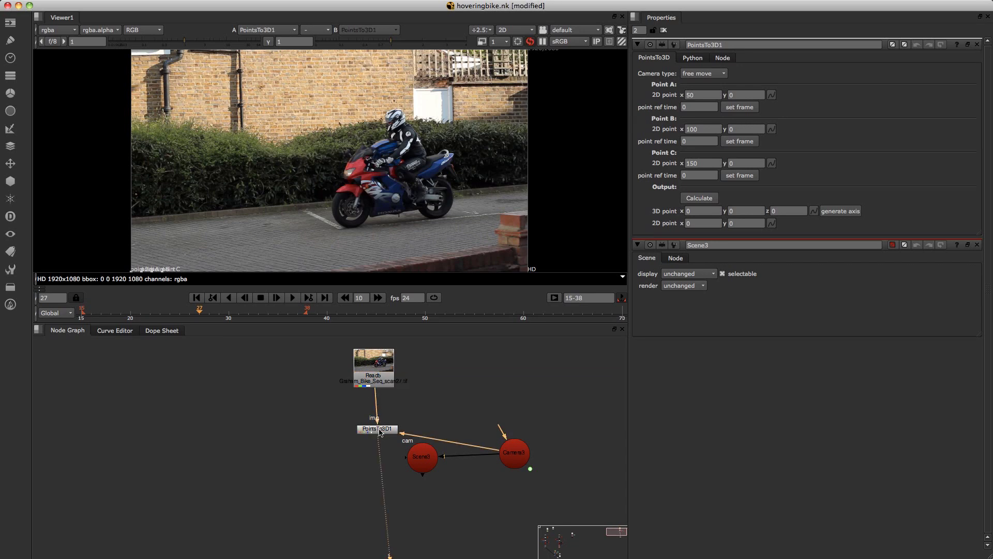
{"action": "scroll", "coordinate": [231, 199], "scroll_direction": "up", "scroll_amount": 4}
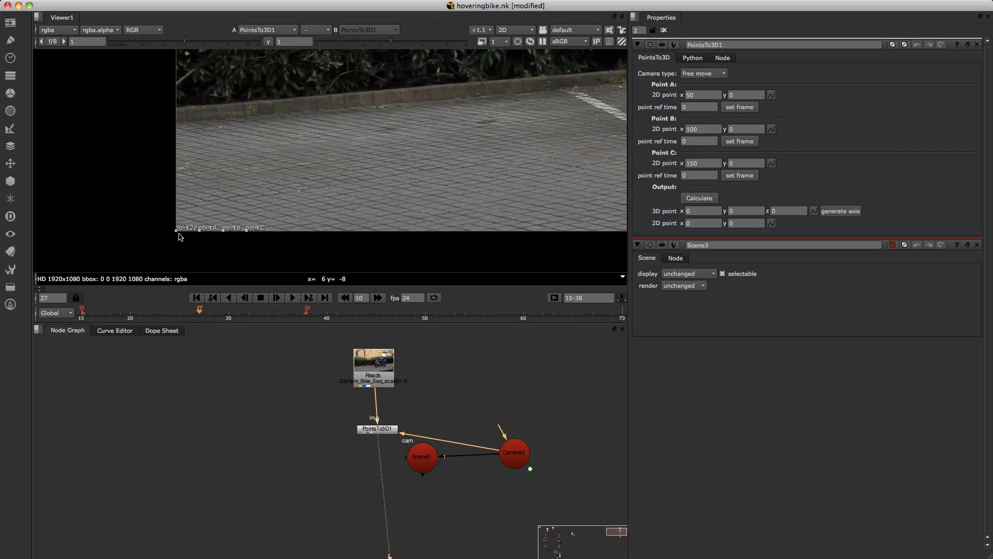
{"action": "scroll", "coordinate": [179, 235], "scroll_direction": "down", "scroll_amount": 3}
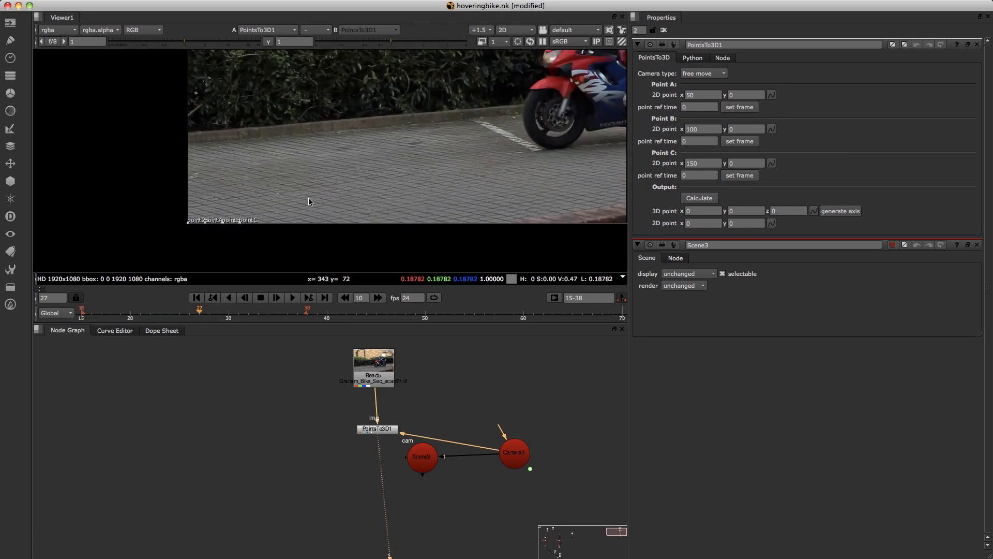
{"action": "middle_click_drag", "start_coordinate": [318, 199], "coordinate": [210, 209]}
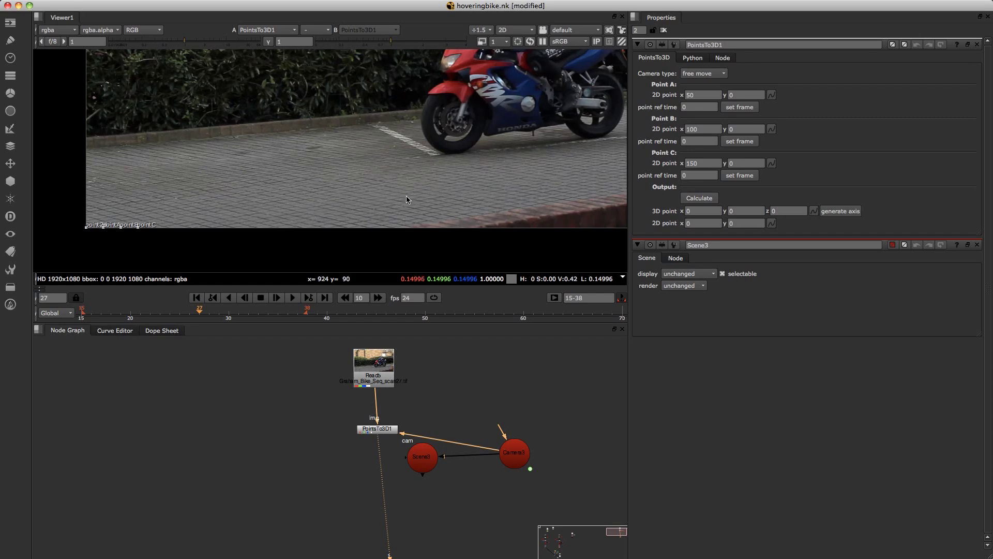
{"action": "middle_click_drag", "start_coordinate": [431, 198], "coordinate": [373, 184]}
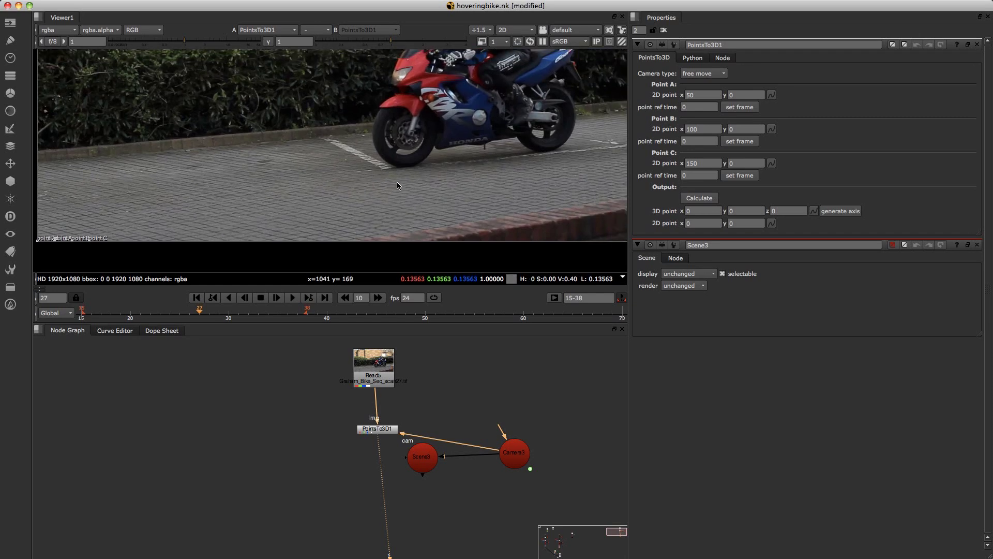
{"action": "scroll", "coordinate": [388, 189], "scroll_direction": "left", "scroll_amount": 3}
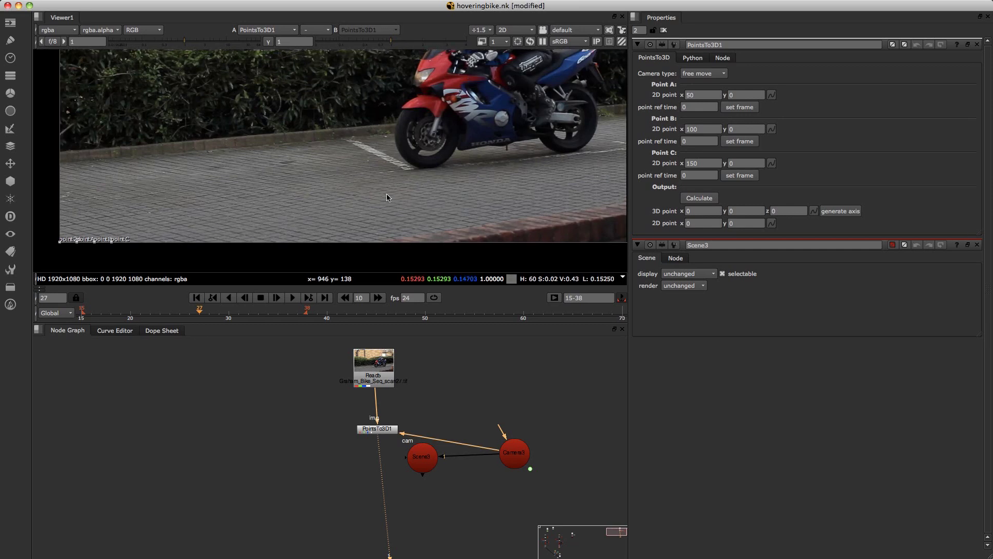
- On frame 15, place Point A at 741, 210.2 on the parking line, with reference time 15
{"action": "left_click", "coordinate": [87, 319]}
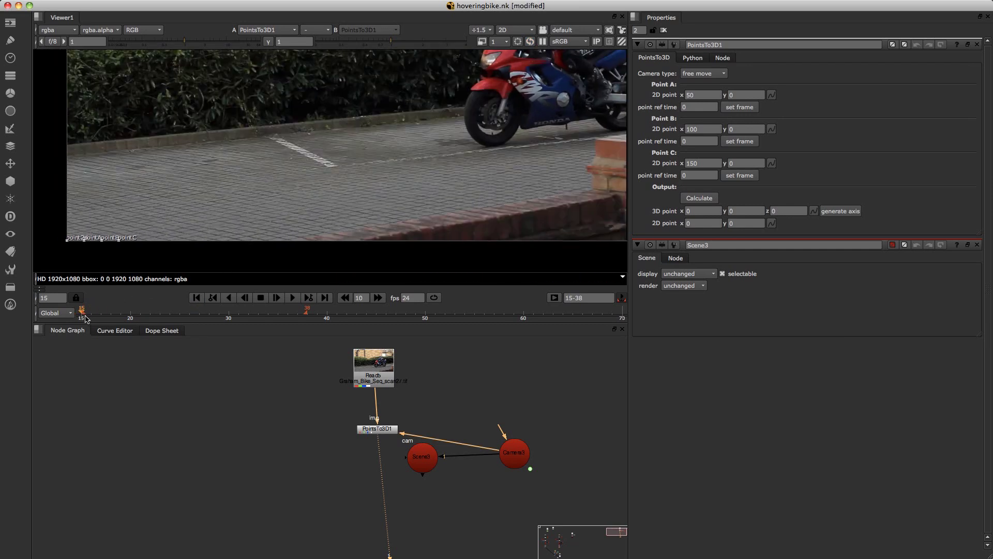
{"action": "left_click_drag", "start_coordinate": [84, 240], "coordinate": [329, 143]}
{"action": "scroll", "coordinate": [322, 175], "scroll_direction": "up", "scroll_amount": 5}
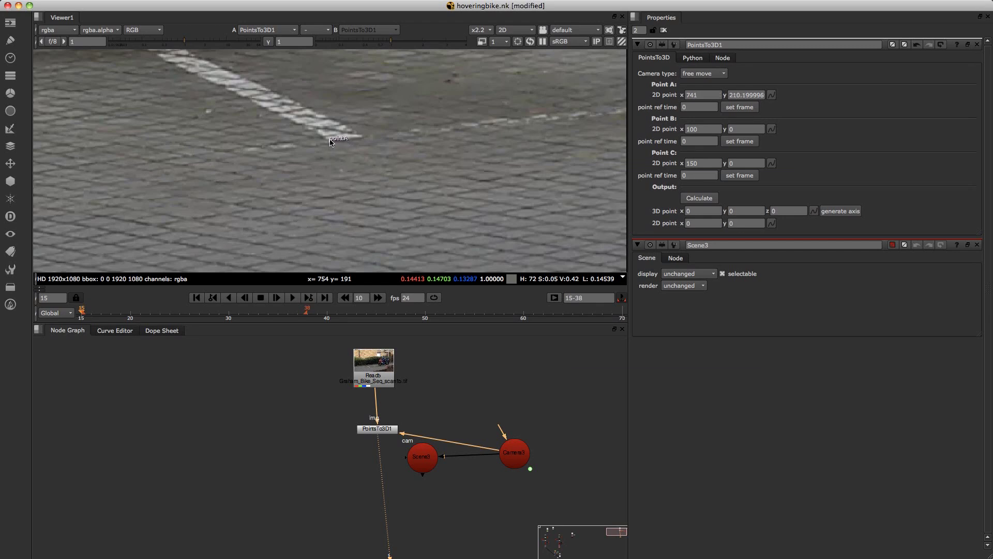
{"action": "left_click", "coordinate": [740, 109]}
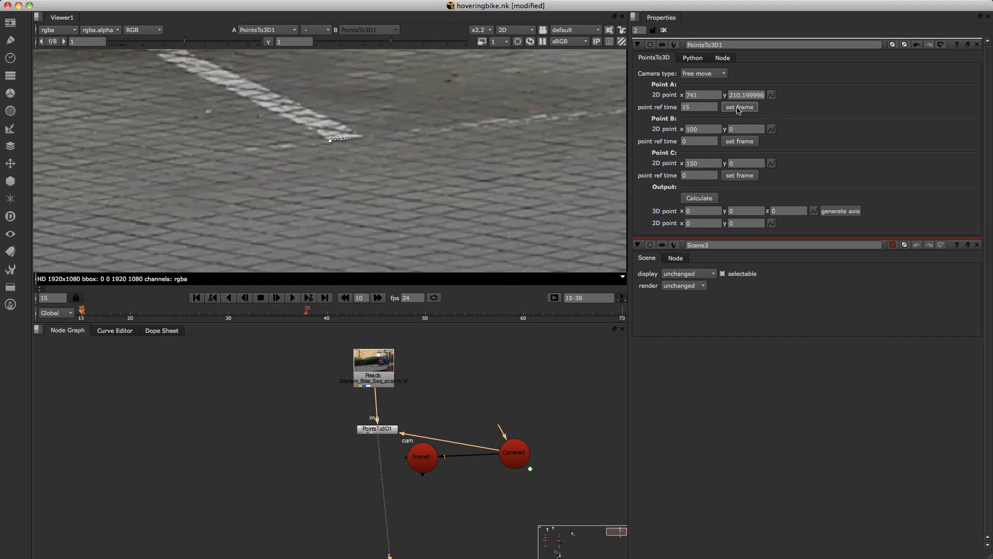
{"action": "scroll", "coordinate": [274, 240], "scroll_direction": "down", "scroll_amount": 6}
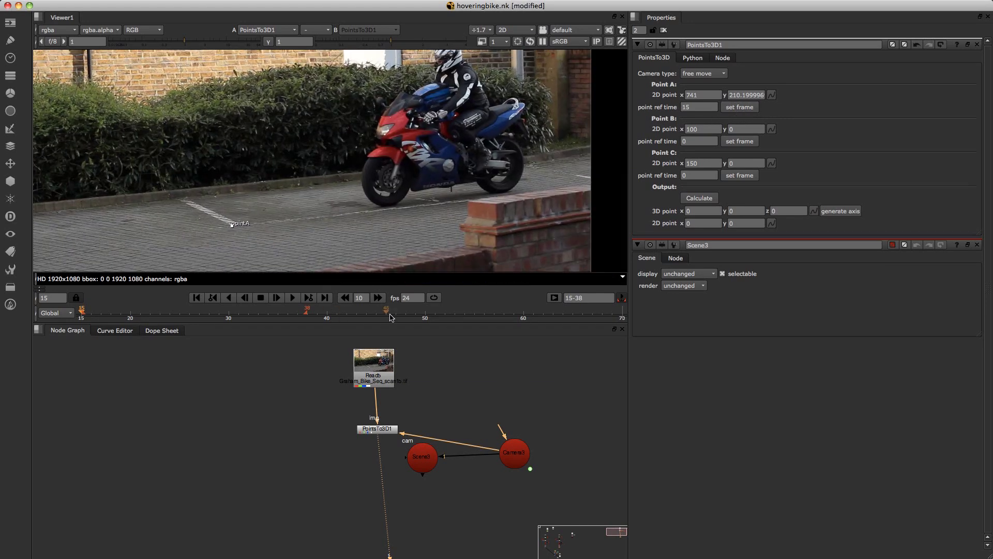
{"action": "left_click_drag", "start_coordinate": [564, 321], "coordinate": [474, 319]}
{"action": "scroll", "coordinate": [465, 267], "scroll_direction": "down", "scroll_amount": 4}
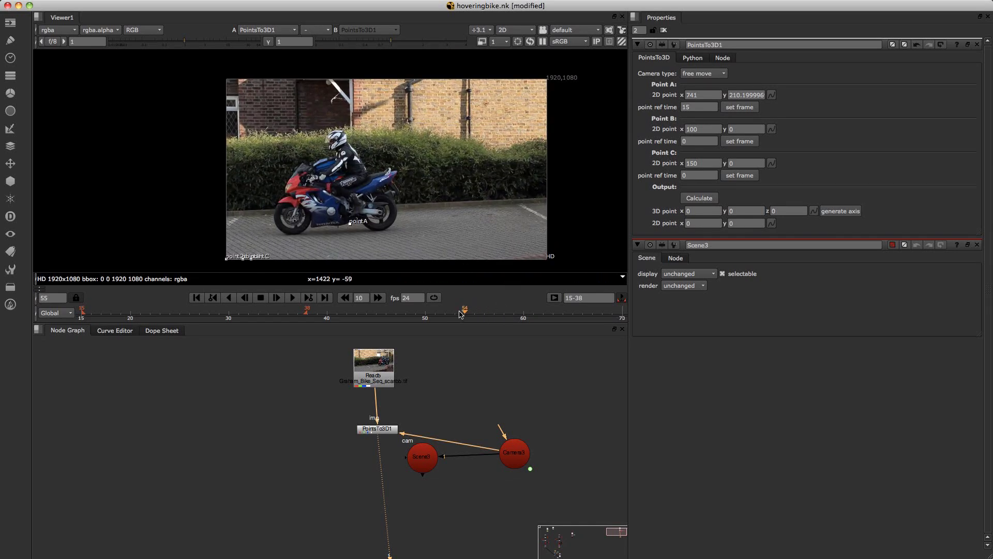
- On frame 54, place Point C on the tarmac at x 1887.5, with reference time 54
{"action": "mouse_move", "coordinate": [461, 314]}
{"action": "left_mouse_down"}
{"action": "mouse_move", "coordinate": [294, 321]}
{"action": "mouse_move", "coordinate": [474, 314]}
{"action": "left_mouse_up"}
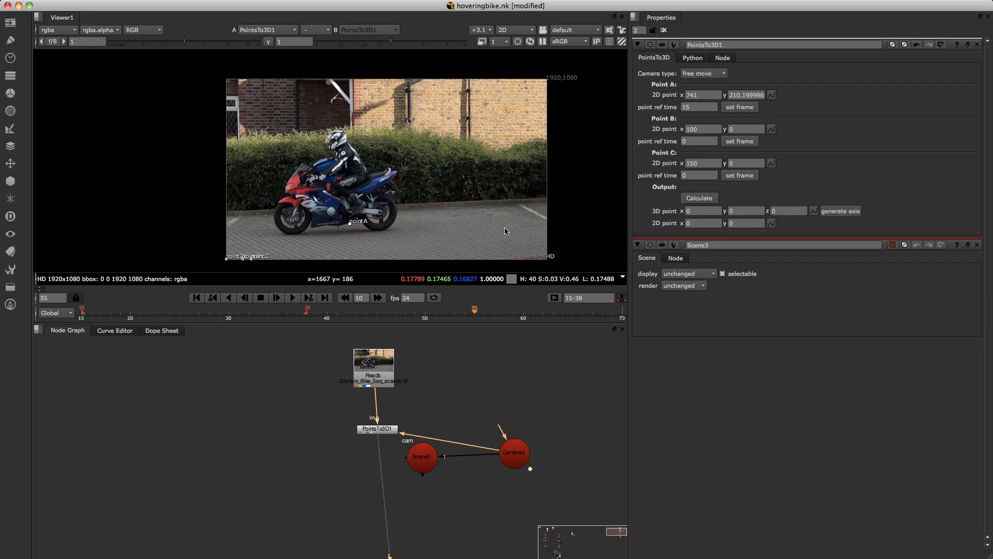
{"action": "key", "text": "Left"}
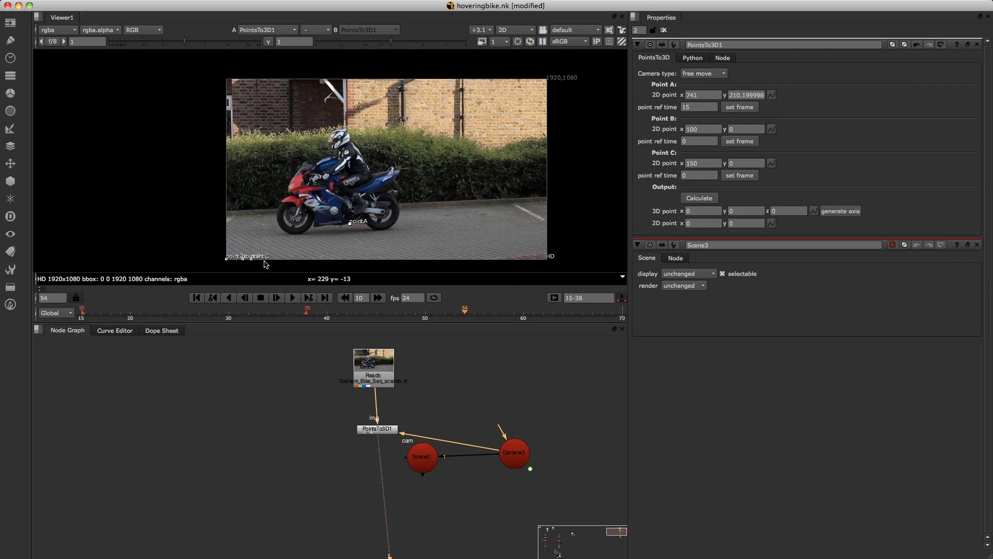
{"action": "scroll", "coordinate": [265, 265], "scroll_direction": "up", "scroll_amount": 2}
{"action": "left_click_drag", "start_coordinate": [246, 258], "coordinate": [619, 213]}
{"action": "middle_click_drag", "start_coordinate": [619, 213], "coordinate": [571, 210]}
{"action": "scroll", "coordinate": [580, 214], "scroll_direction": "up", "scroll_amount": 10}
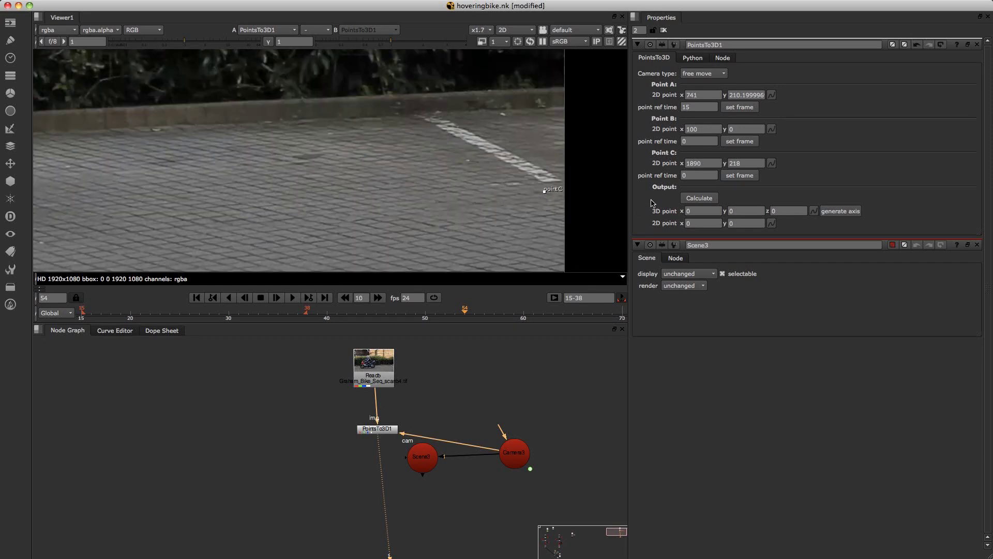
{"action": "left_click_drag", "start_coordinate": [535, 183], "coordinate": [533, 170]}
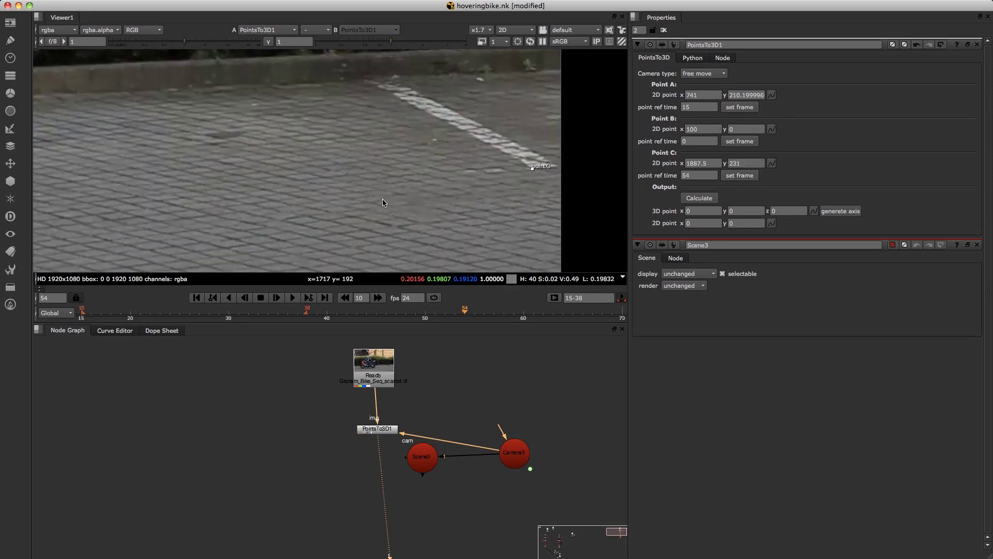
{"action": "scroll", "coordinate": [381, 199], "scroll_direction": "down", "scroll_amount": 4}
- On frame 38, place Point B under the rear wheel at 1315.2, 224.8, with reference time 38
{"action": "left_click_drag", "start_coordinate": [339, 315], "coordinate": [309, 316]}
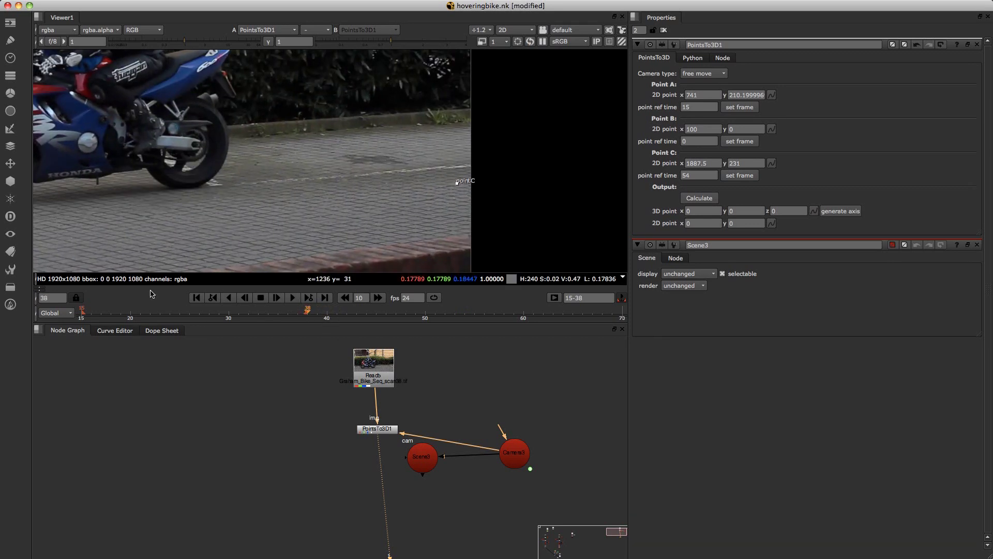
{"action": "middle_click_drag", "start_coordinate": [89, 245], "coordinate": [322, 207]}
{"action": "middle_click_drag", "start_coordinate": [136, 240], "coordinate": [273, 221]}
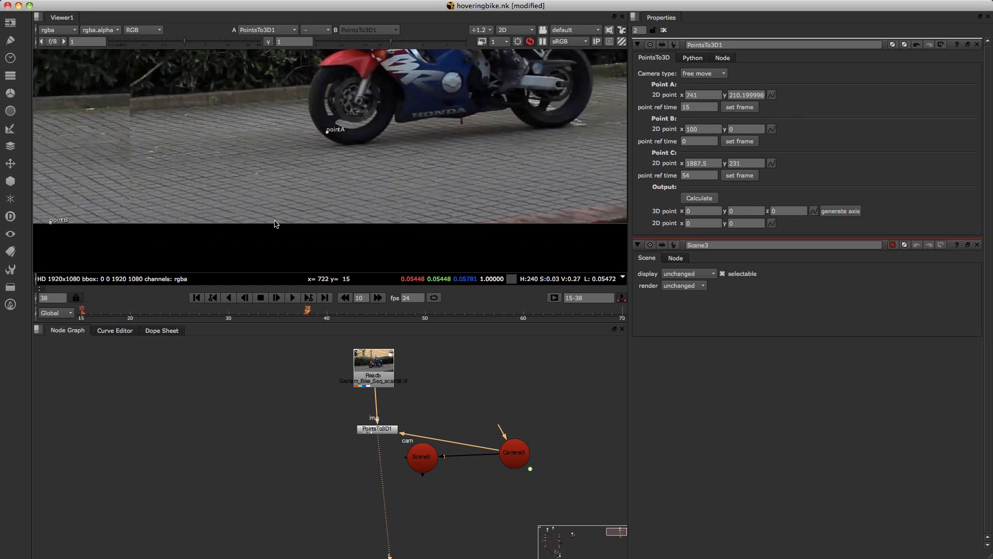
{"action": "left_click_drag", "start_coordinate": [54, 228], "coordinate": [580, 121]}
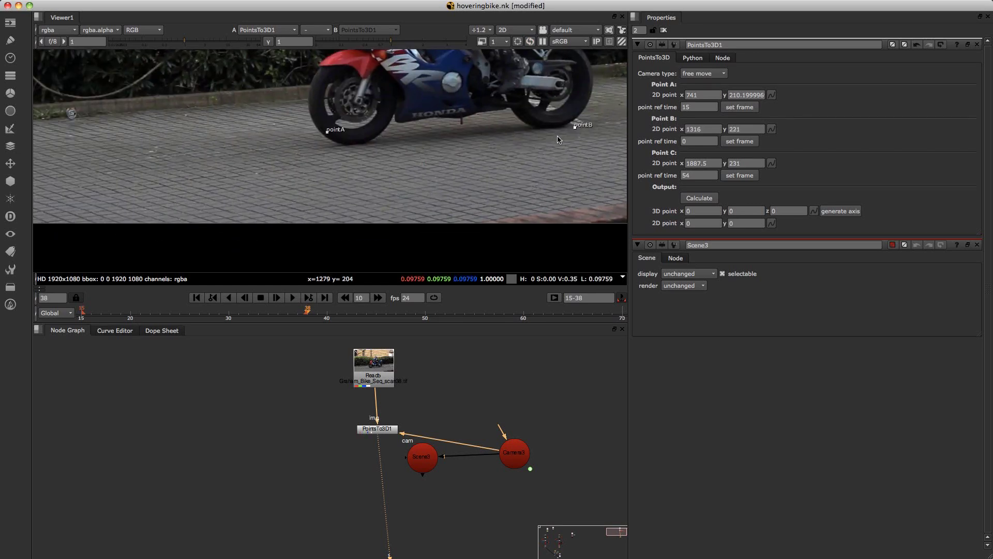
{"action": "middle_click_drag", "start_coordinate": [581, 127], "coordinate": [477, 177]}
{"action": "scroll", "coordinate": [476, 177], "scroll_direction": "up", "scroll_amount": 5}
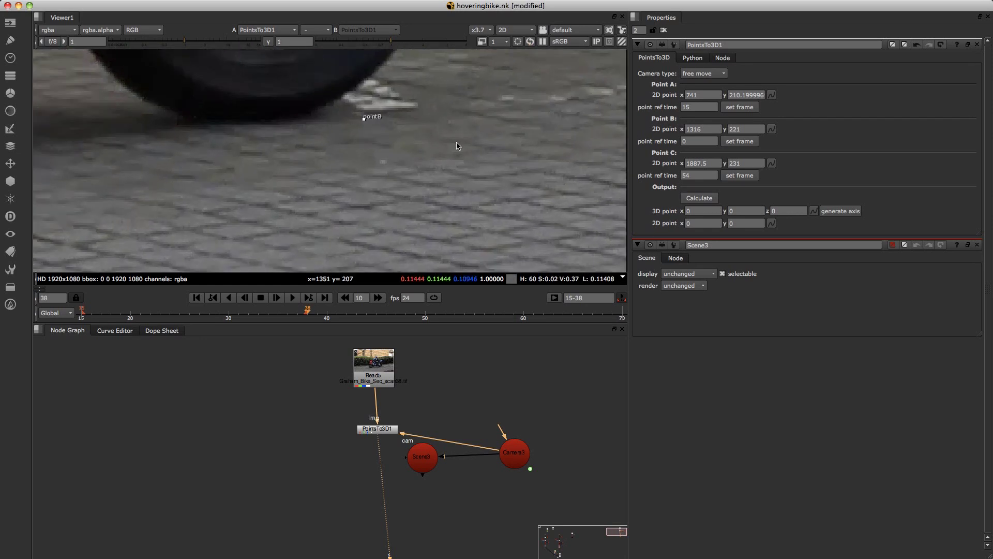
{"action": "left_click_drag", "start_coordinate": [365, 120], "coordinate": [362, 110]}
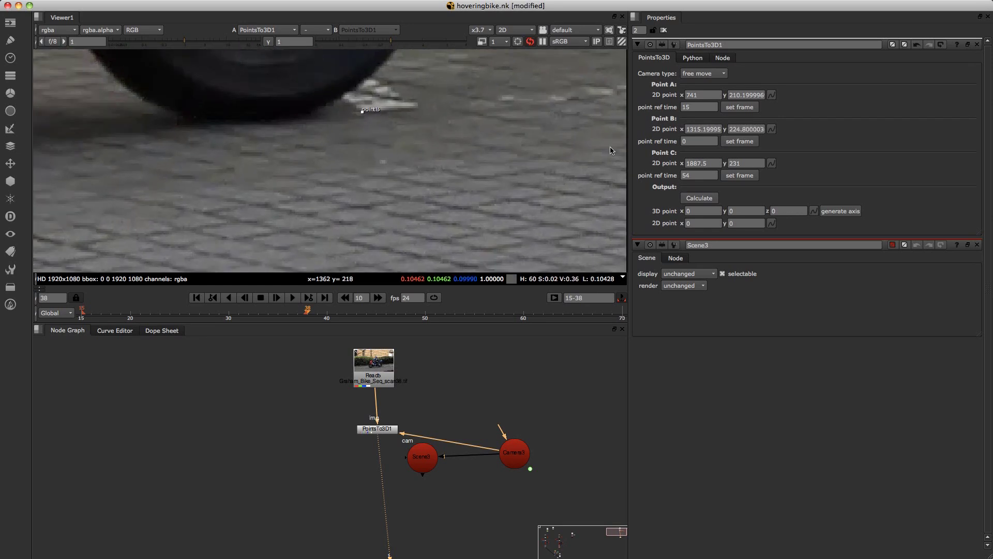
{"action": "left_click", "coordinate": [739, 141]}
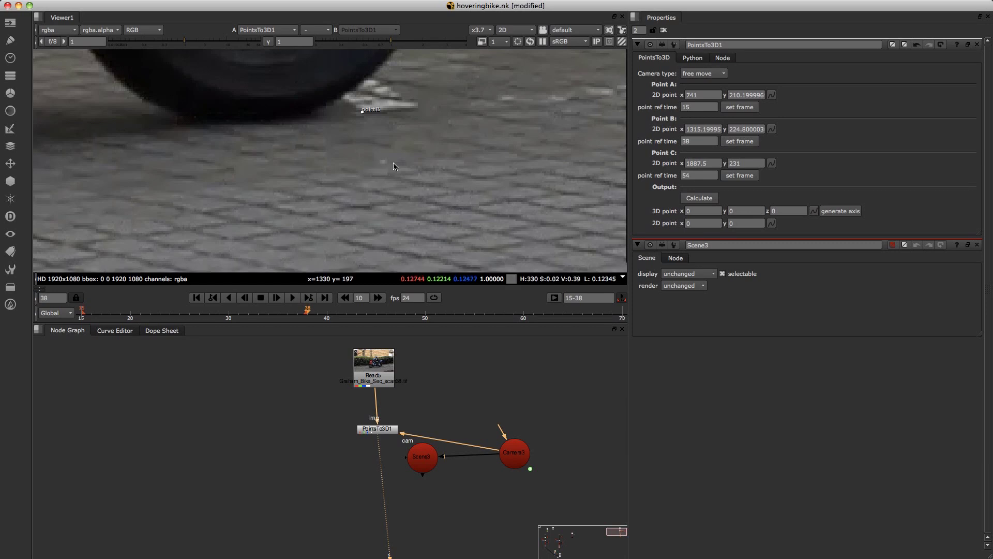
{"action": "scroll", "coordinate": [398, 166], "scroll_direction": "down", "scroll_amount": 6}
- Calculate PointsTo3D1 over frames 15–70, giving the 3D point 0.418, -0.090, -0.876
{"action": "left_click", "coordinate": [706, 196]}
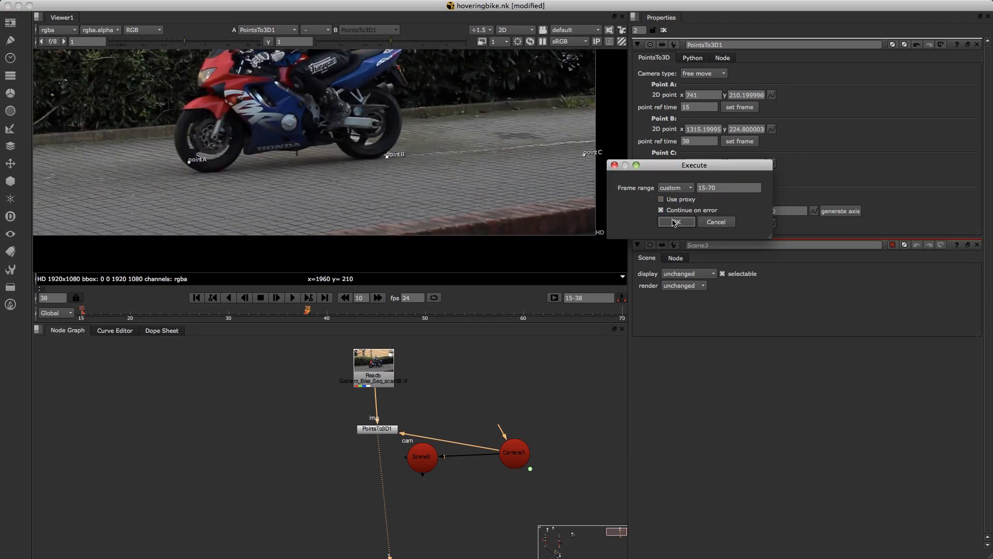
{"action": "left_click", "coordinate": [675, 222]}
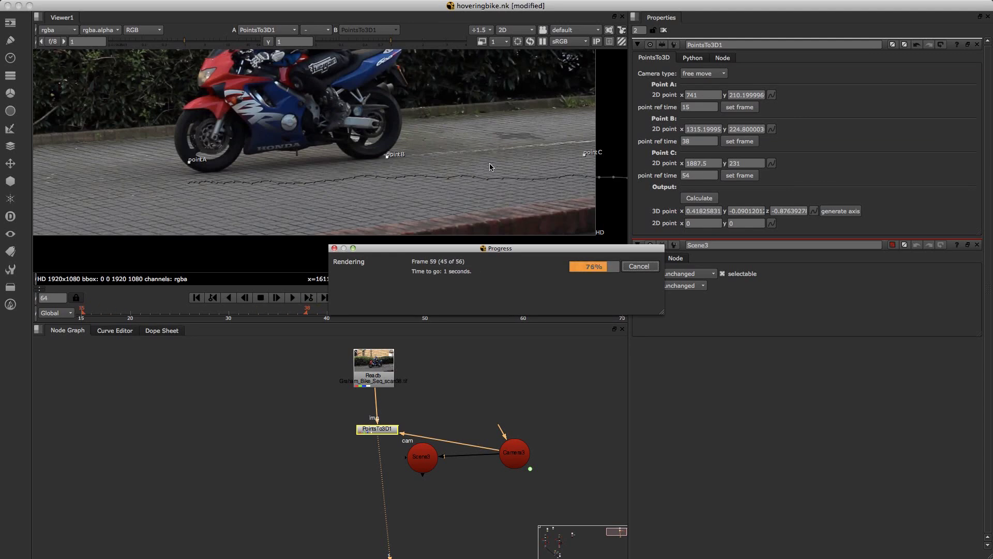
- Generate Axis1 at the computed point, place it beside Scene3 and connect it into Scene3
{"action": "scroll", "coordinate": [489, 163], "scroll_direction": "down", "scroll_amount": 5}
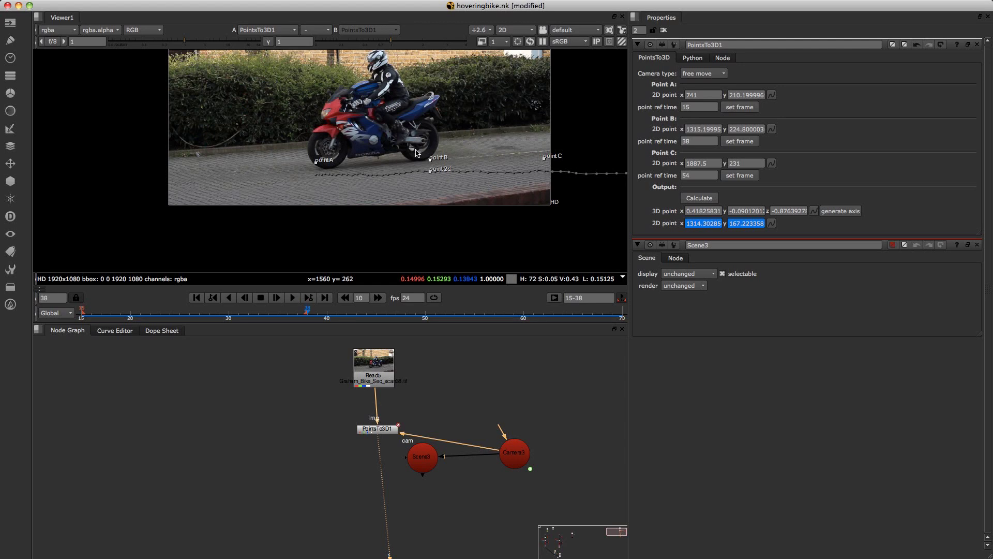
{"action": "middle_click_drag", "start_coordinate": [417, 153], "coordinate": [342, 153]}
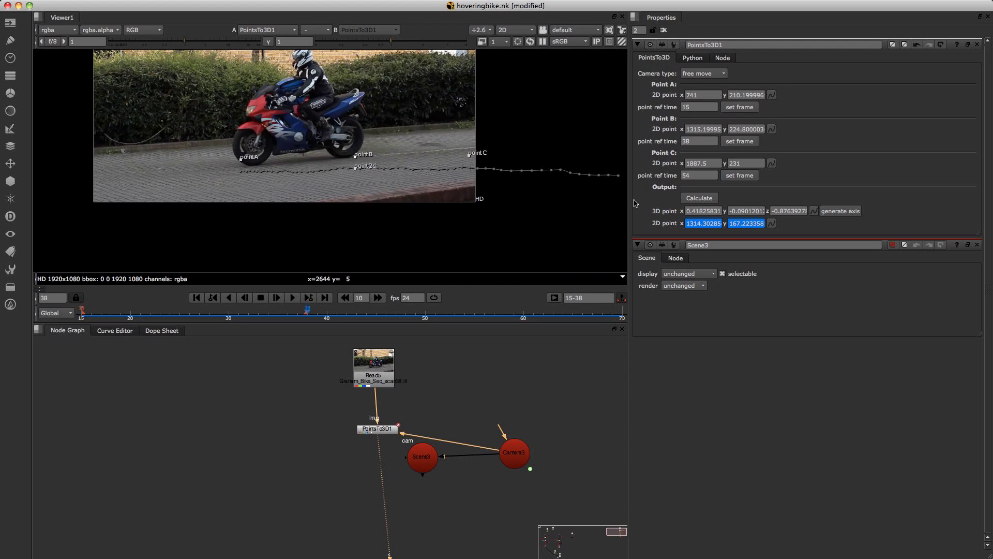
{"action": "left_click", "coordinate": [842, 211]}
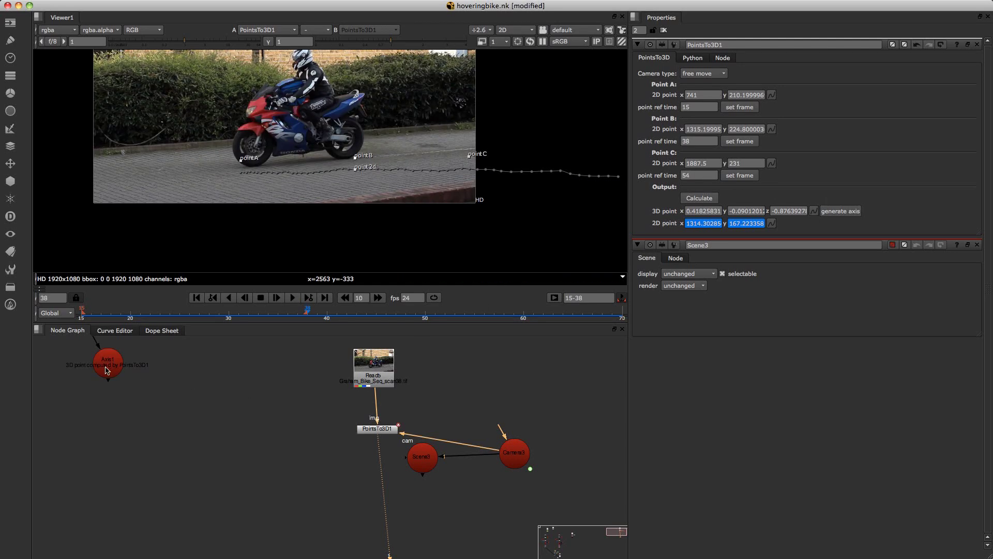
{"action": "left_click_drag", "start_coordinate": [106, 370], "coordinate": [324, 462]}
{"action": "middle_click_drag", "start_coordinate": [400, 447], "coordinate": [392, 424]}
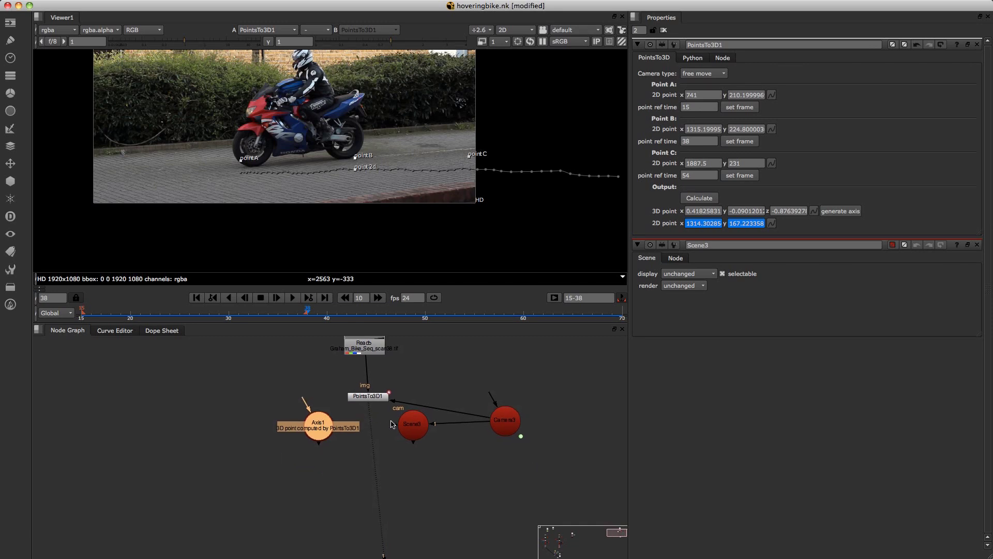
{"action": "left_click_drag", "start_coordinate": [396, 427], "coordinate": [319, 426]}
{"action": "left_click_drag", "start_coordinate": [368, 396], "coordinate": [456, 371]}
- View Scene3 in 3D, orbit to see Camera3 and Axis1, and open Axis1's properties
{"action": "left_click", "coordinate": [413, 425]}
{"action": "key", "text": "1"}
{"action": "left_click_drag", "start_coordinate": [415, 118], "coordinate": [385, 128], "text": "ctrl"}
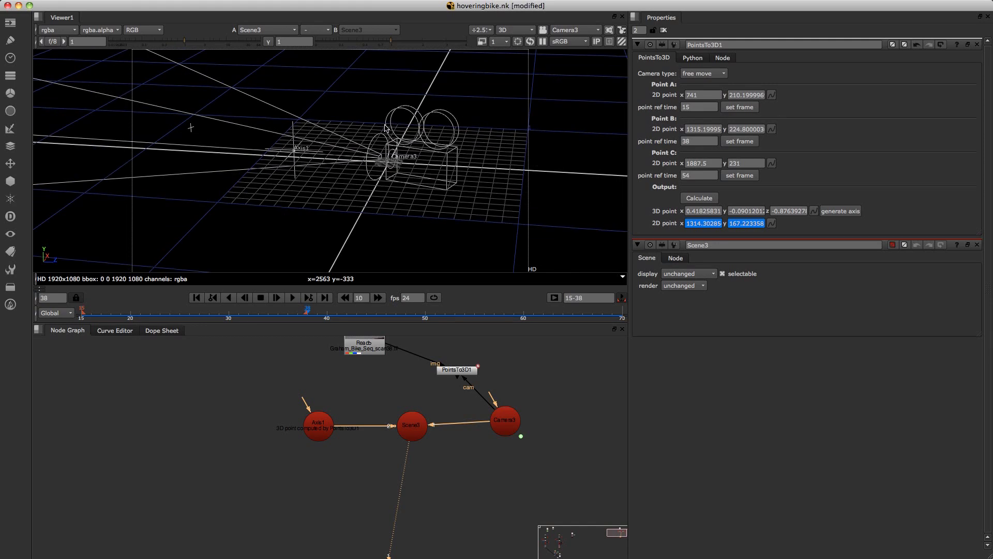
{"action": "left_click_drag", "start_coordinate": [336, 169], "coordinate": [384, 140], "text": "ctrl"}
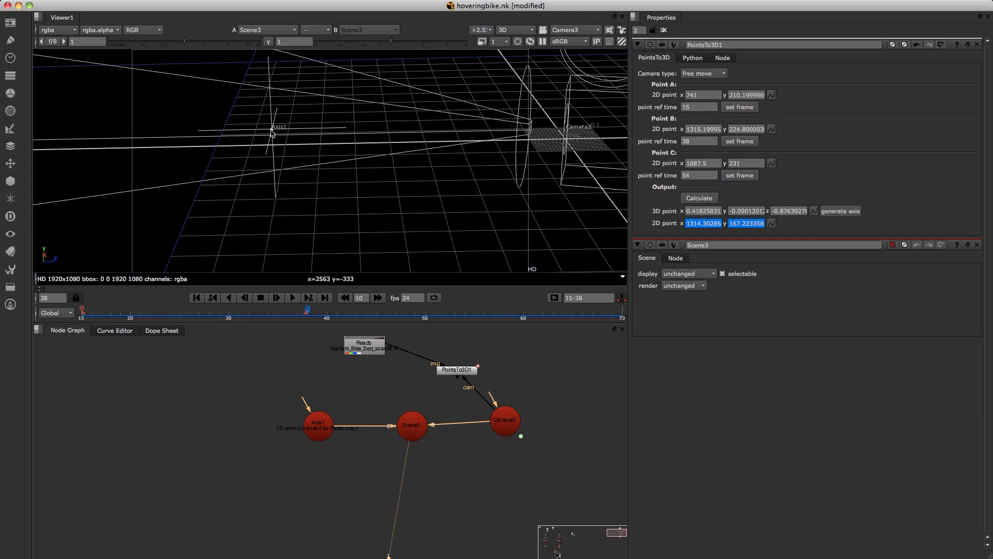
{"action": "left_click_drag", "start_coordinate": [279, 137], "coordinate": [285, 186], "text": "ctrl"}
{"action": "double_click", "coordinate": [305, 432]}
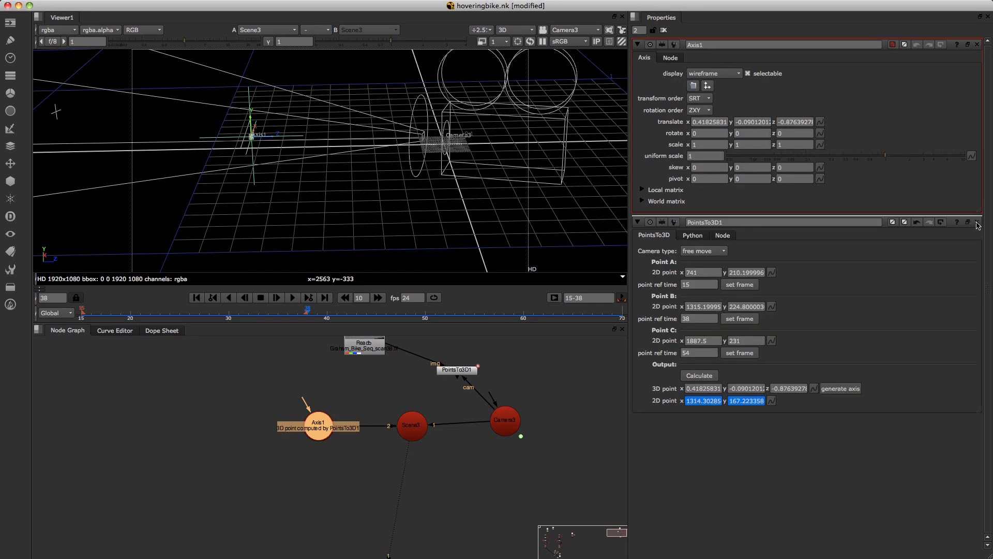
- Close the PointsTo3D1 settings and add a Card node (Card5)
{"action": "left_click", "coordinate": [977, 223]}
{"action": "left_click", "coordinate": [321, 470]}
{"action": "key", "text": "Tab"}
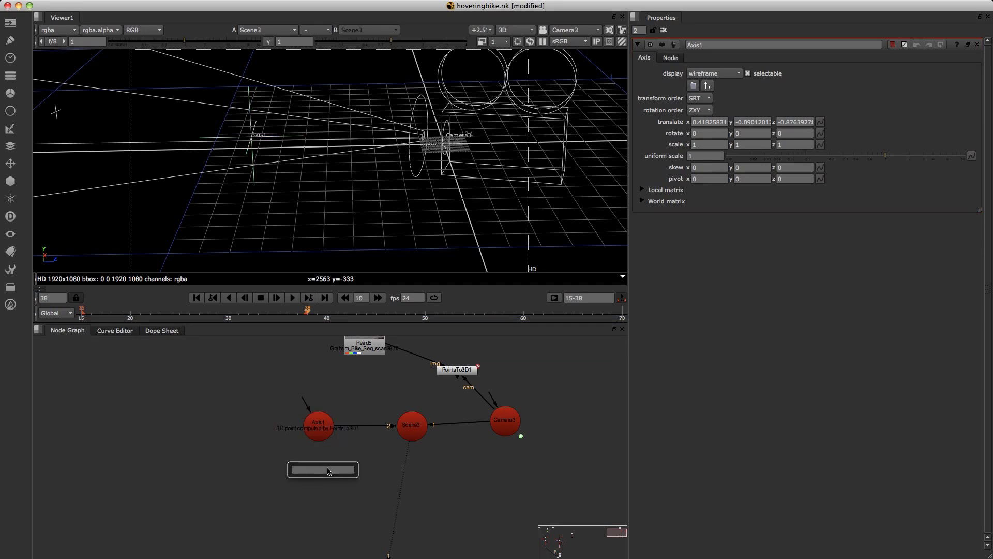
{"action": "type", "text": "card"}
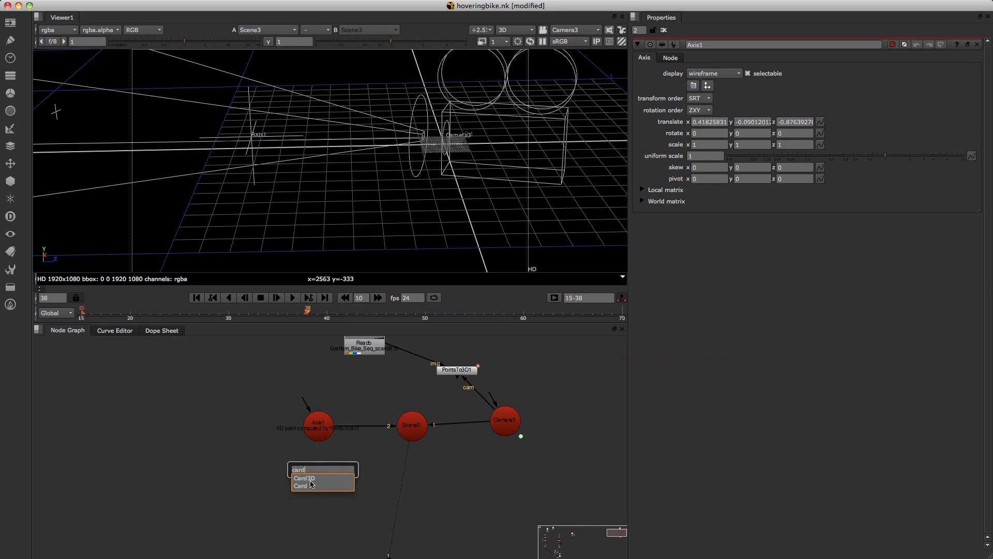
{"action": "left_click", "coordinate": [310, 485]}
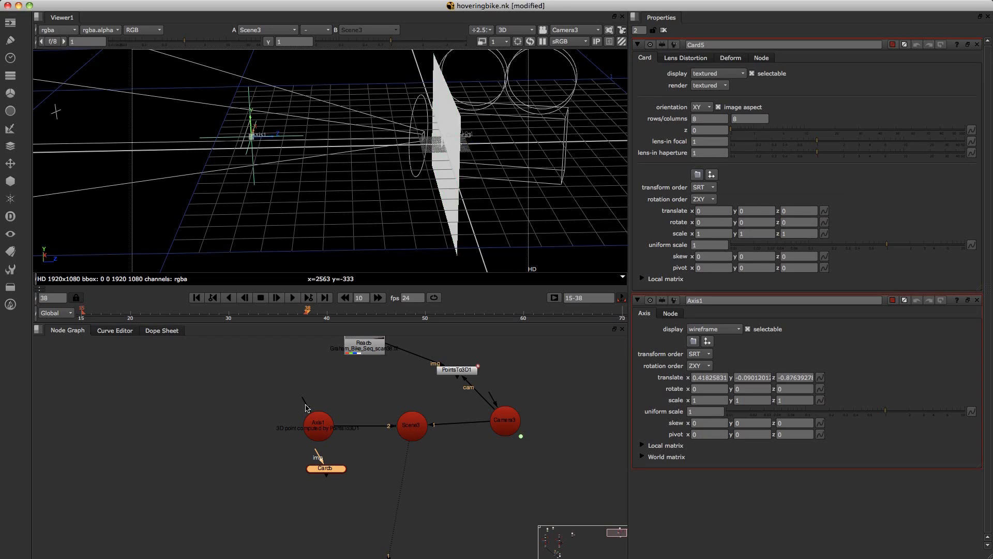
- Attach Card5 as Scene3's third input and link its translate to Axis1's translate
{"action": "left_click_drag", "start_coordinate": [313, 420], "coordinate": [295, 394]}
{"action": "left_click_drag", "start_coordinate": [393, 432], "coordinate": [326, 469]}
{"action": "left_click_drag", "start_coordinate": [326, 470], "coordinate": [321, 468]}
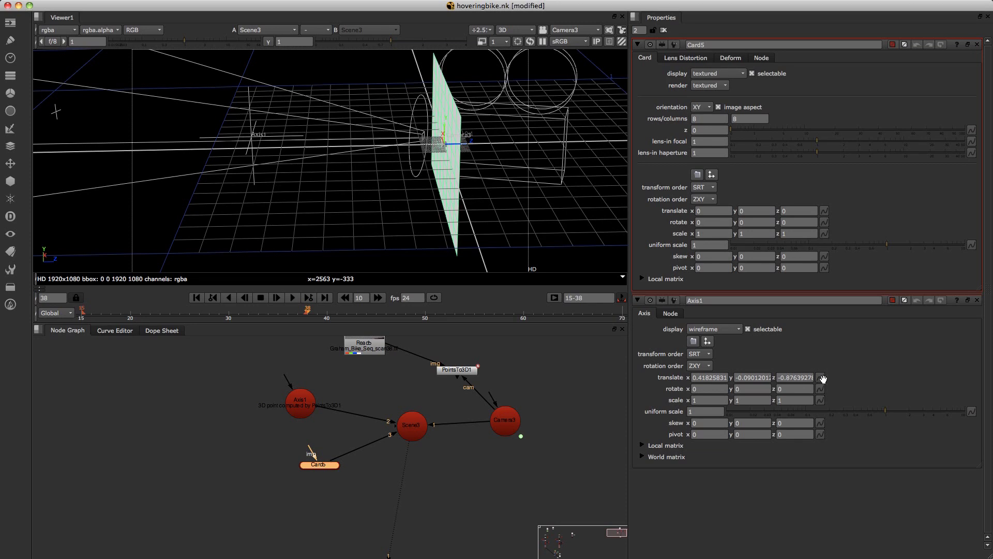
{"action": "left_click_drag", "start_coordinate": [819, 378], "coordinate": [822, 219]}
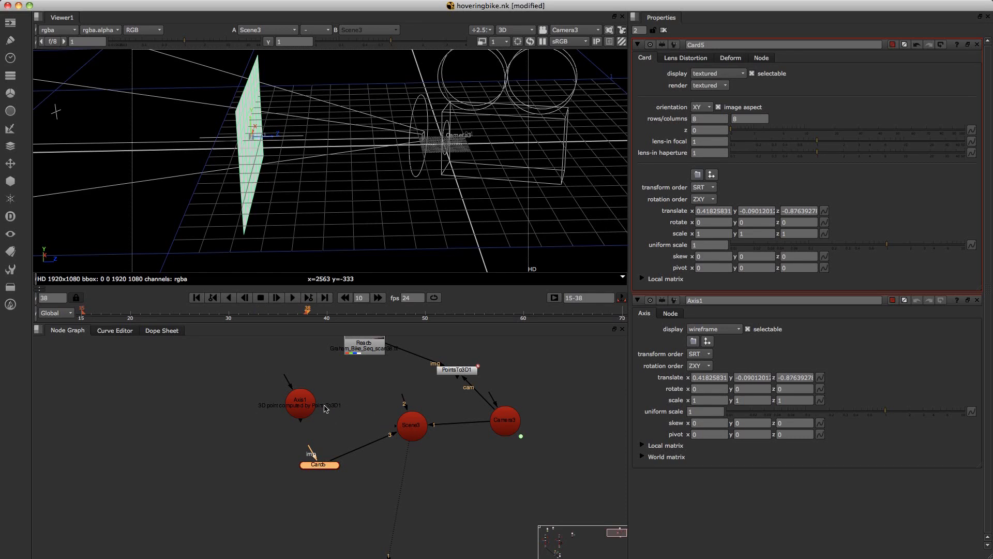
- Feed a CheckerBoard1 node into Card5's image input and tidy the Axis1, Read and PointsTo3D1 nodes
{"action": "left_click_drag", "start_coordinate": [302, 406], "coordinate": [268, 401]}
{"action": "left_click_drag", "start_coordinate": [321, 470], "coordinate": [322, 467]}
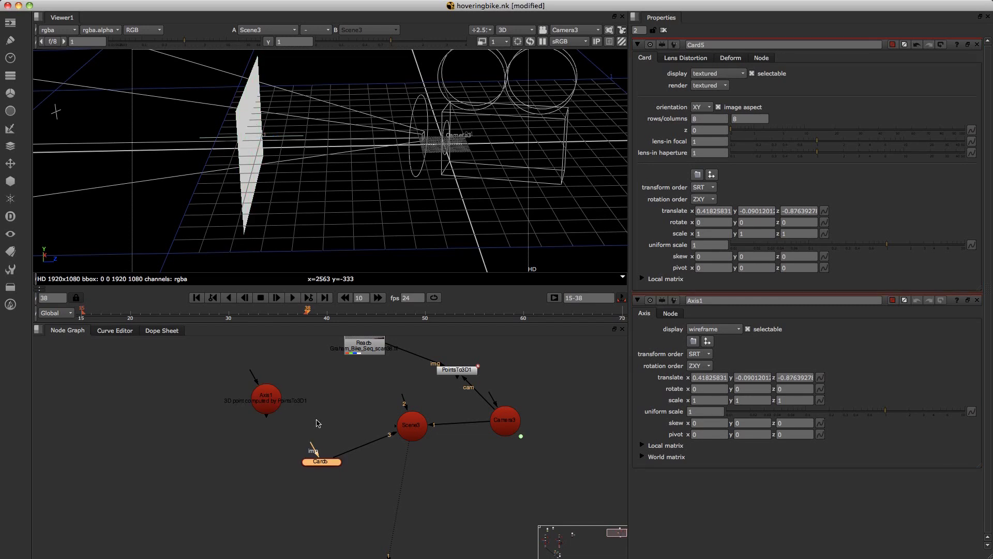
{"action": "key", "text": "Tab"}
{"action": "type", "text": "che"}
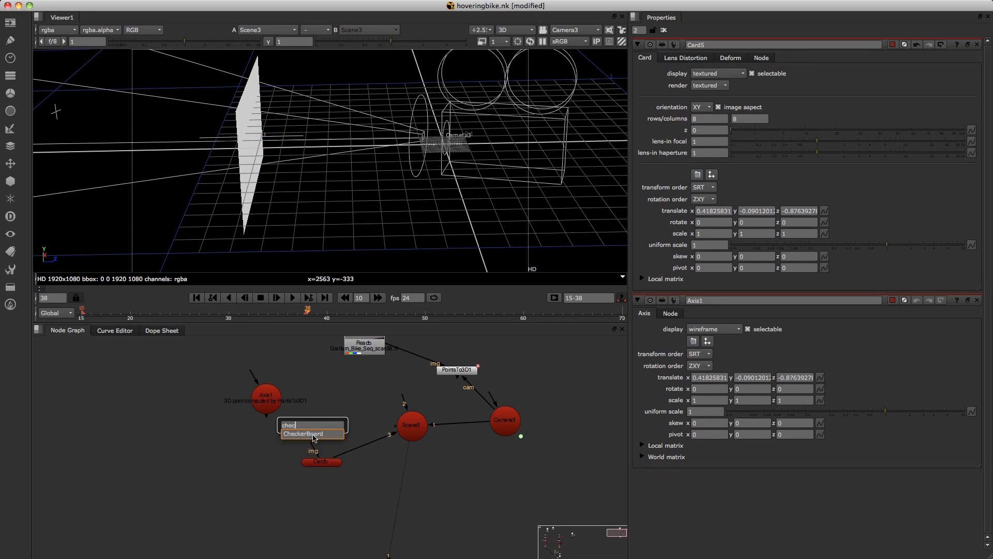
{"action": "left_click", "coordinate": [313, 437]}
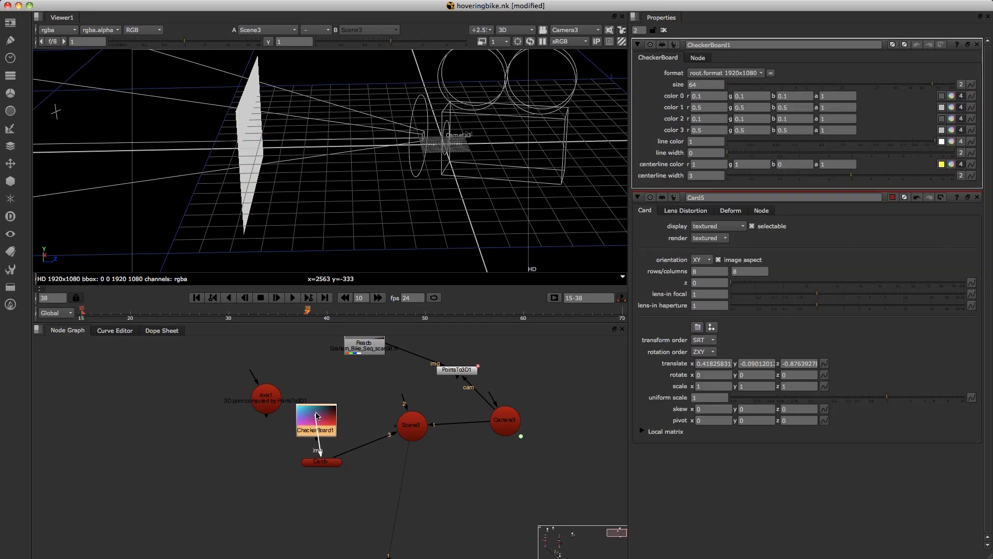
{"action": "left_click_drag", "start_coordinate": [392, 351], "coordinate": [525, 362]}
- Add a ScanlineRender node with its camera input on Camera3 and scene input on Scene3
{"action": "left_click", "coordinate": [425, 495]}
{"action": "key", "text": "Tab"}
{"action": "type", "text": "ScanlineRender"}
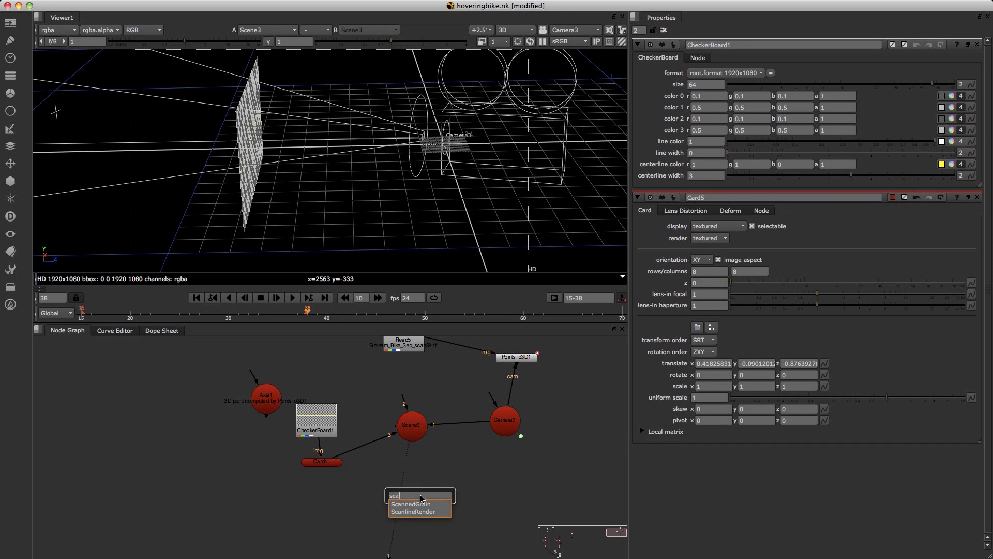
{"action": "key", "text": "Return"}
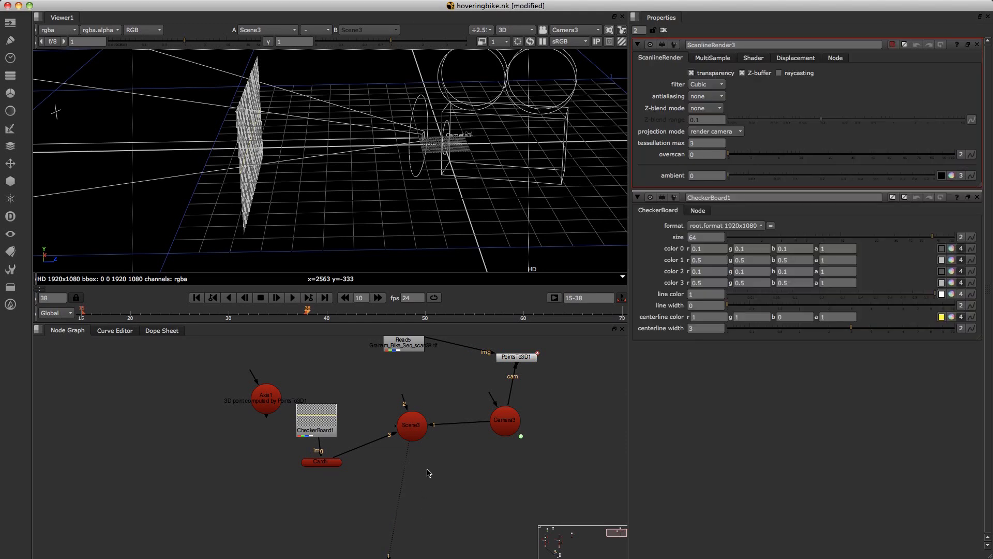
{"action": "left_click_drag", "start_coordinate": [407, 484], "coordinate": [505, 422]}
{"action": "mouse_move", "coordinate": [417, 479]}
{"action": "left_mouse_down"}
{"action": "mouse_move", "coordinate": [411, 426]}
{"action": "mouse_move", "coordinate": [424, 491]}
{"action": "mouse_move", "coordinate": [415, 490]}
{"action": "left_mouse_up"}
- Merge the ScanlineRender over the Read footage with Merge2 and view the composite
{"action": "left_click", "coordinate": [482, 498]}
{"action": "key", "text": "m"}
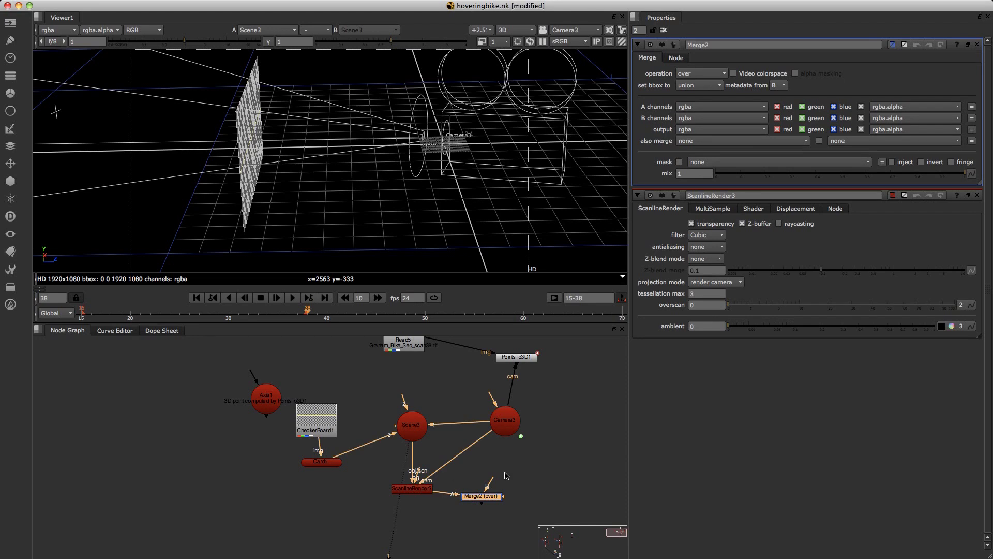
{"action": "left_click_drag", "start_coordinate": [490, 480], "coordinate": [415, 344]}
{"action": "key", "text": "1"}
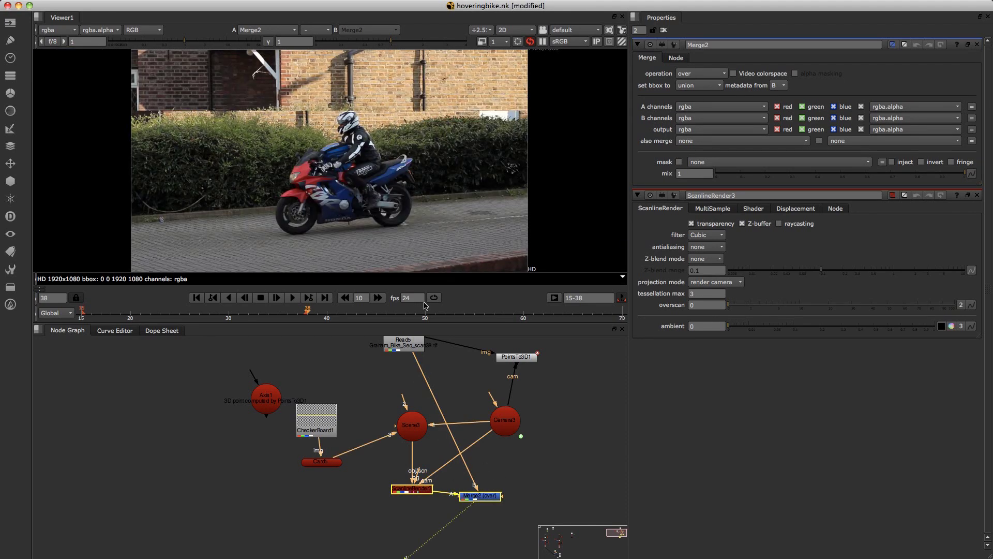
{"action": "left_click", "coordinate": [250, 439]}
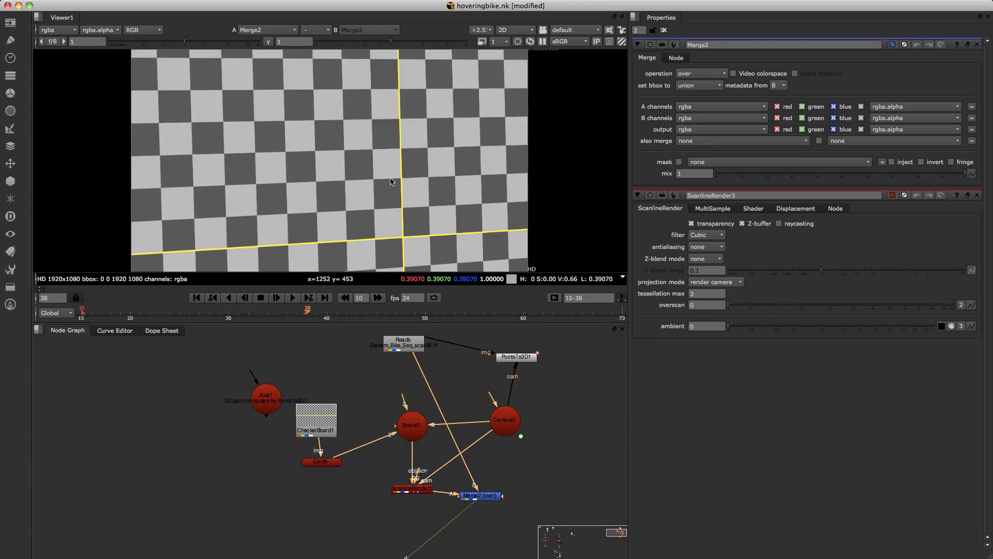
- Set Card5's uniform scale to 0.1
{"action": "double_click", "coordinate": [331, 462]}
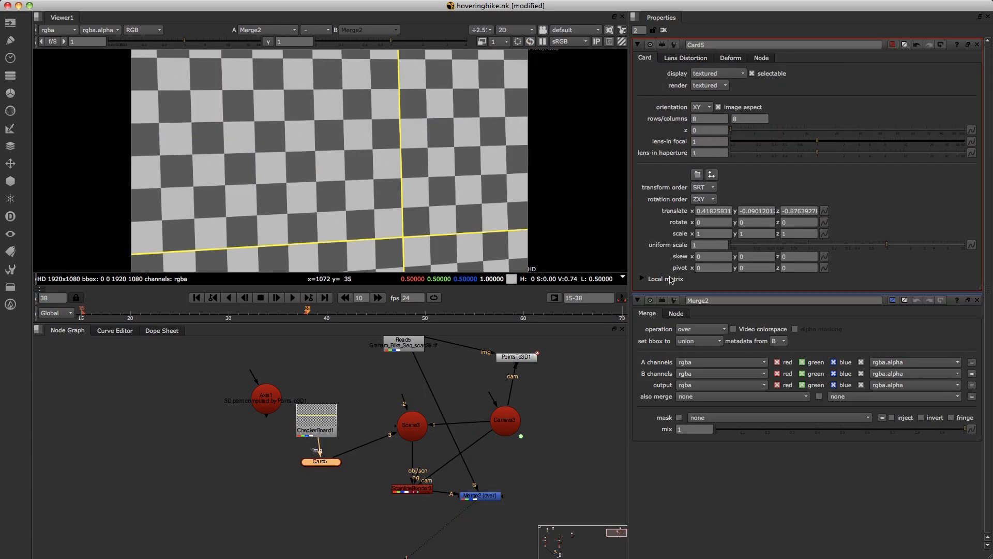
{"action": "left_click", "coordinate": [713, 244]}
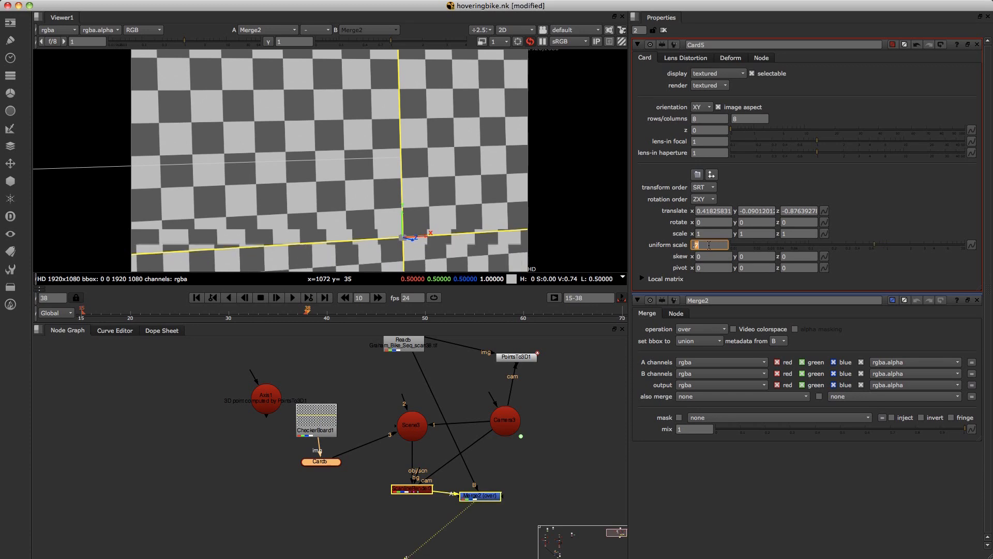
{"action": "key", "text": "BackSpace"}
{"action": "type", "text": ".4"}
{"action": "key", "text": "Return"}
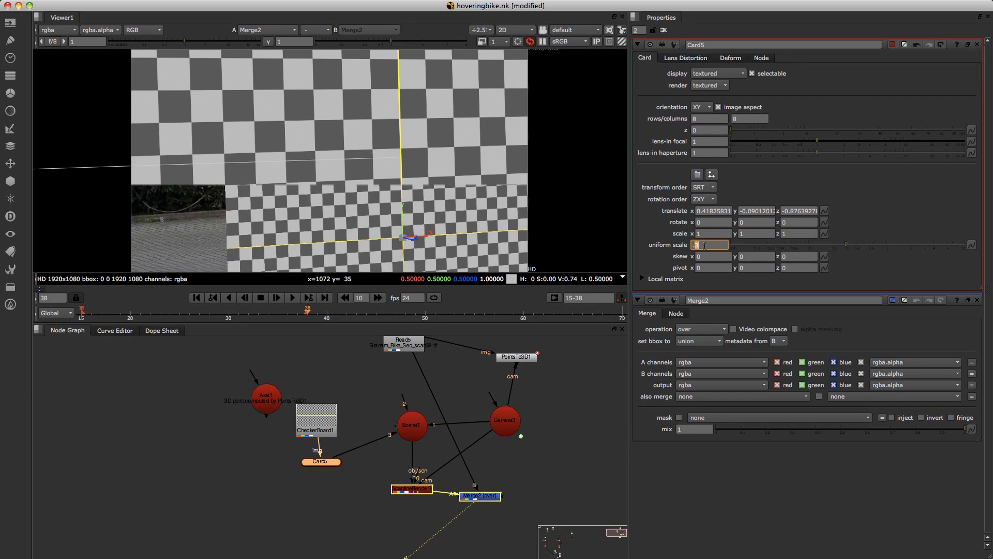
{"action": "key", "text": "Down"}
{"action": "key", "text": "Down"}
{"action": "key", "text": "Down"}
{"action": "key", "text": "Up"}
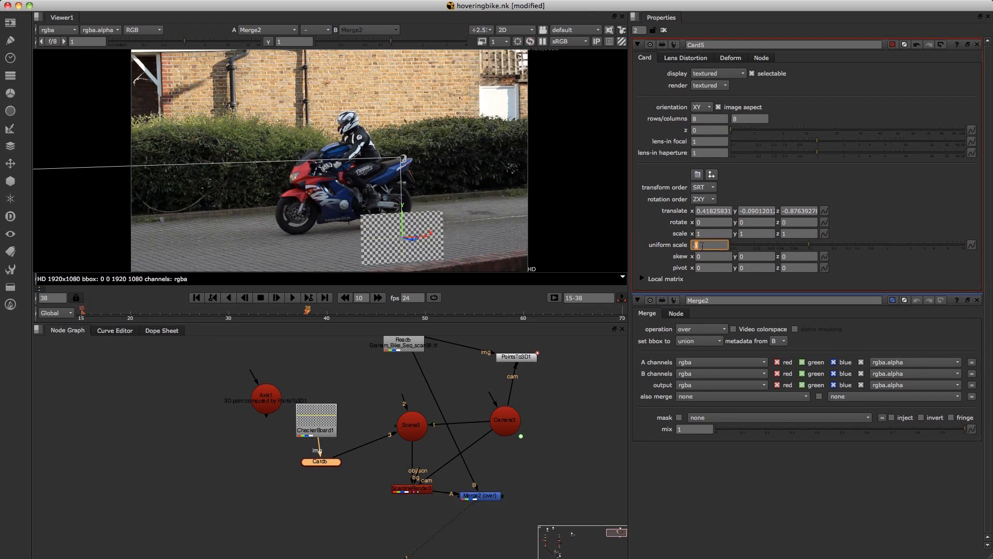
- Raise the card along Y to about -0.0498 so it sits on the pavement
{"action": "scroll", "coordinate": [350, 233], "scroll_direction": "up", "scroll_amount": 3}
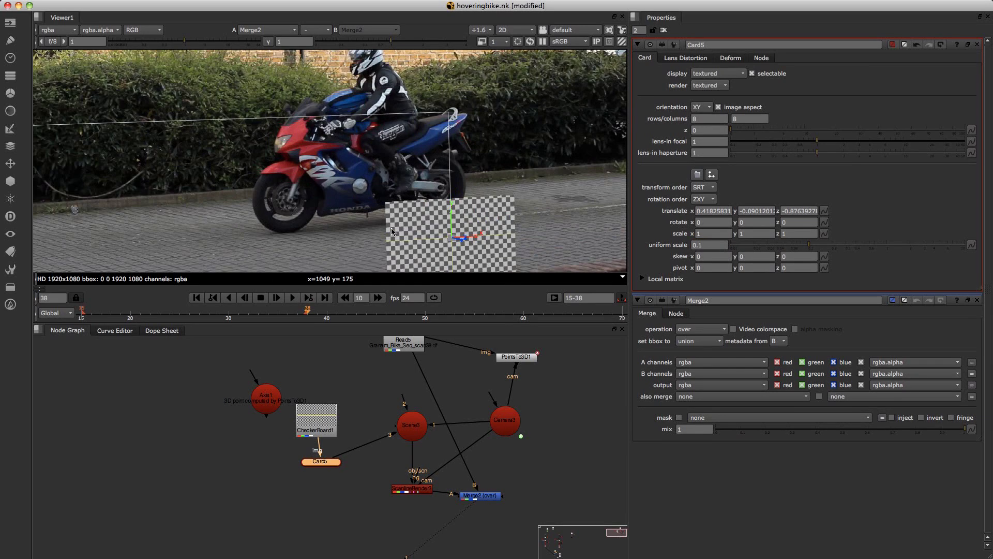
{"action": "middle_click_drag", "start_coordinate": [442, 218], "coordinate": [424, 150]}
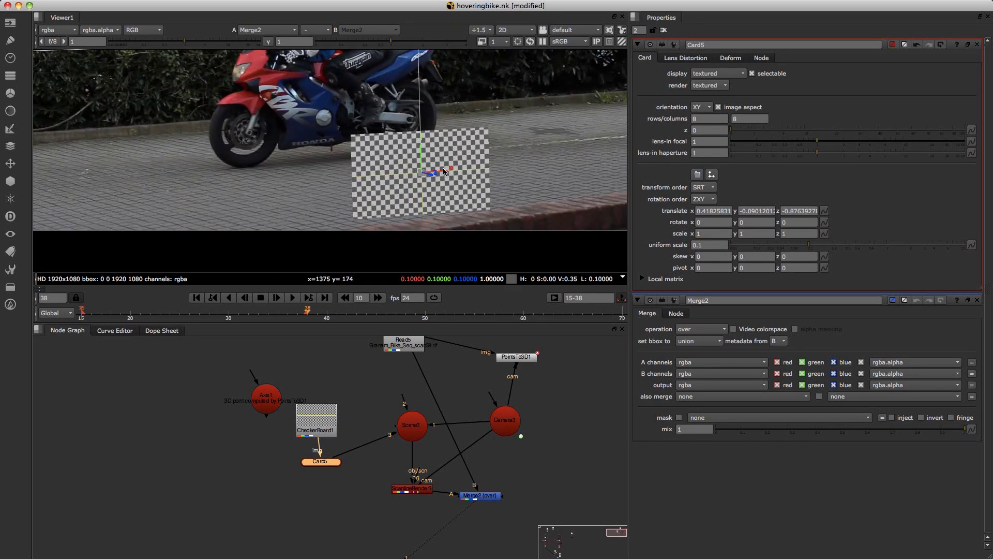
{"action": "left_click_drag", "start_coordinate": [421, 147], "coordinate": [420, 93]}
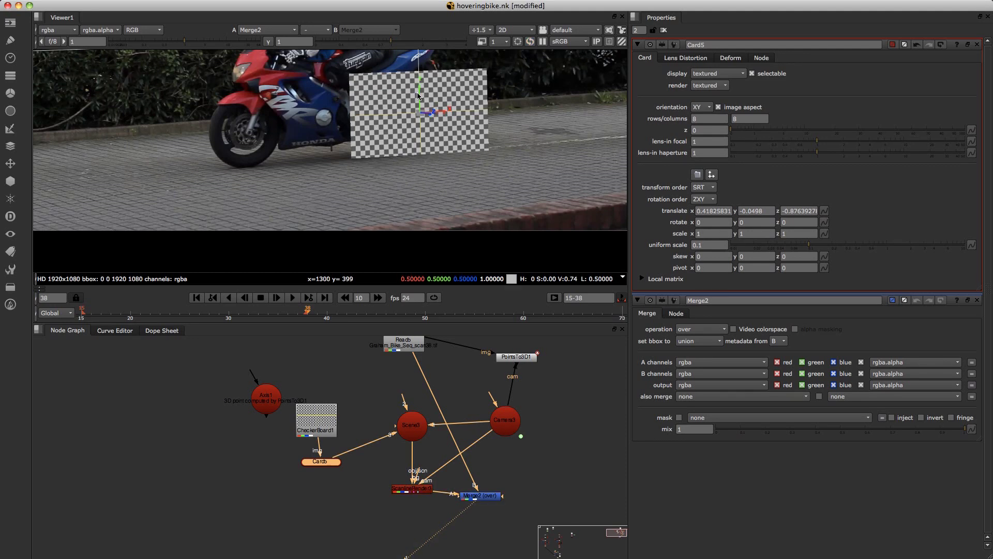
- Close the Card5 and Merge2 property panels
{"action": "scroll", "coordinate": [394, 158], "scroll_direction": "down", "scroll_amount": 3}
{"action": "scroll", "coordinate": [373, 177], "scroll_direction": "down", "scroll_amount": 1}
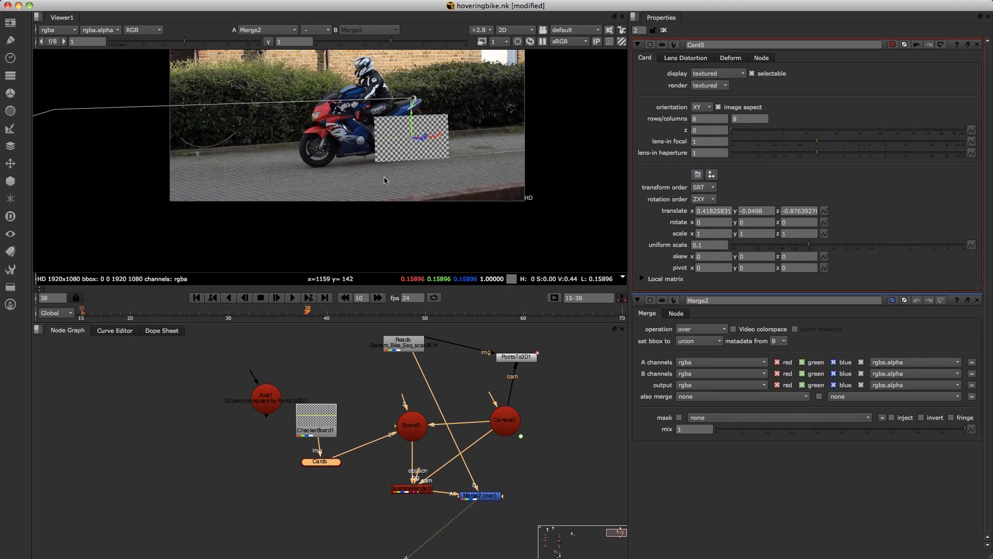
{"action": "key", "text": "space"}
{"action": "middle_click_drag", "start_coordinate": [360, 255], "coordinate": [480, 206]}
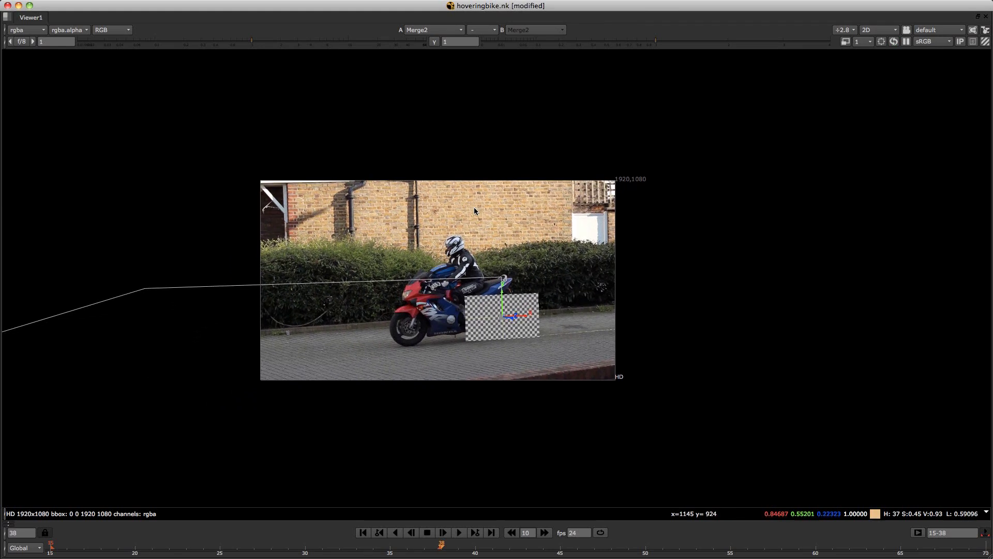
{"action": "scroll", "coordinate": [473, 207], "scroll_direction": "up", "scroll_amount": 2}
{"action": "key", "text": "space"}
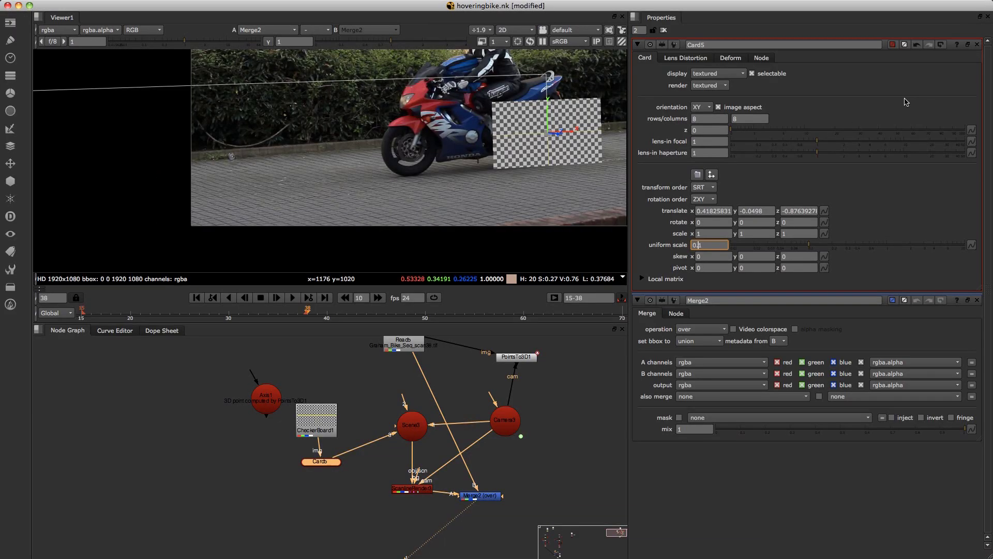
{"action": "left_click", "coordinate": [978, 45]}
{"action": "left_click", "coordinate": [977, 45]}
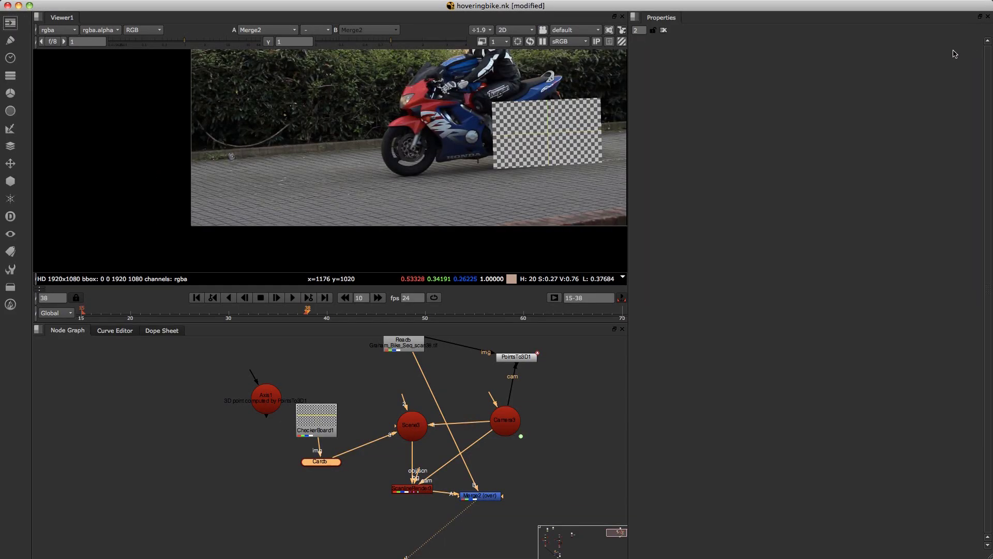
- Maximize the viewer and play the Merge2 composite to check the card's tracking
{"action": "key", "text": "space"}
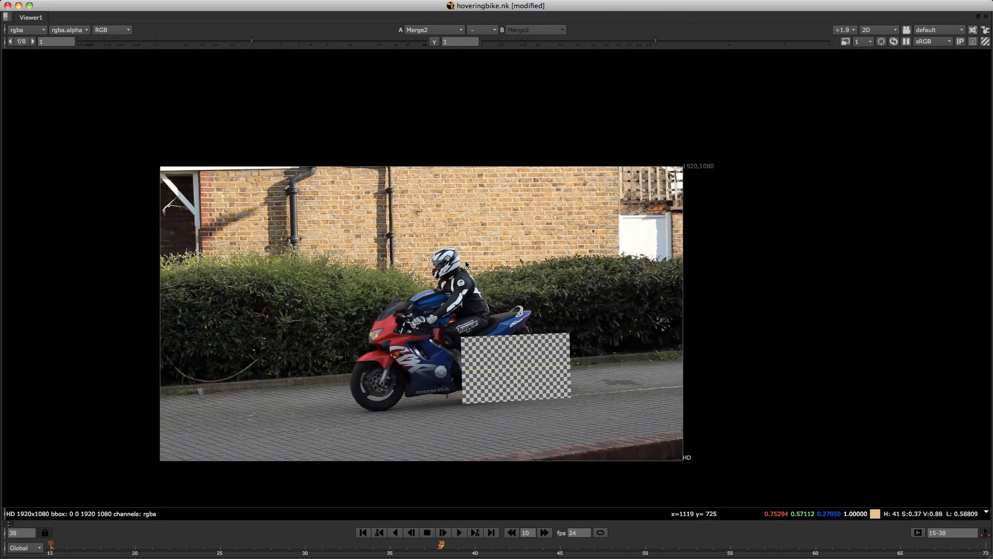
{"action": "middle_click_drag", "start_coordinate": [464, 259], "coordinate": [479, 215]}
{"action": "left_click", "coordinate": [443, 532]}
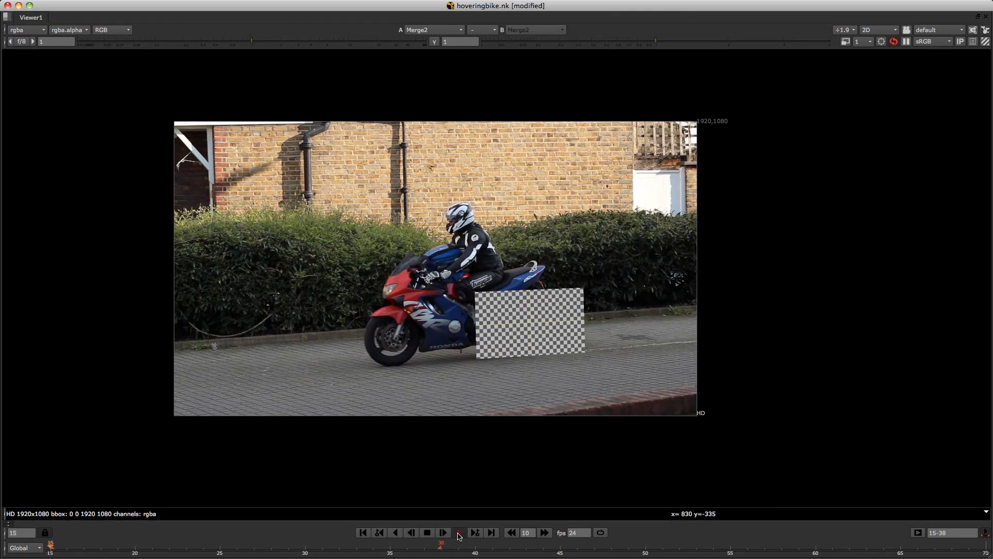